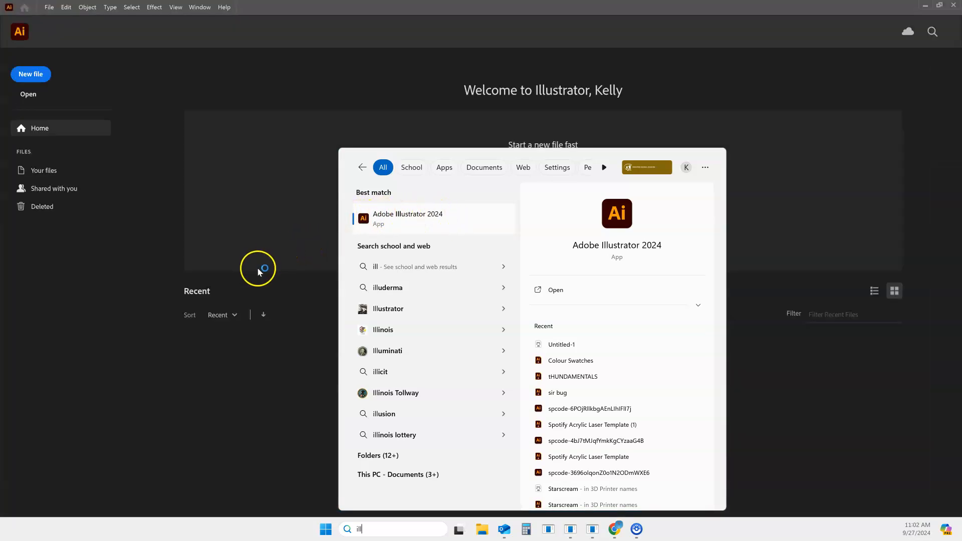
Step: Create a new document in millimetres, 100 mm wide and 100 mm high
click(130, 335)
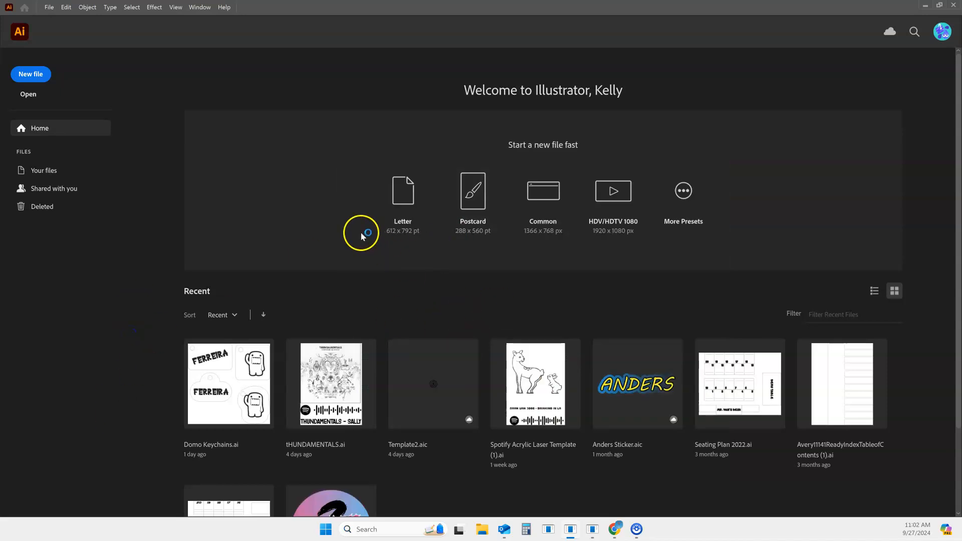
click(36, 76)
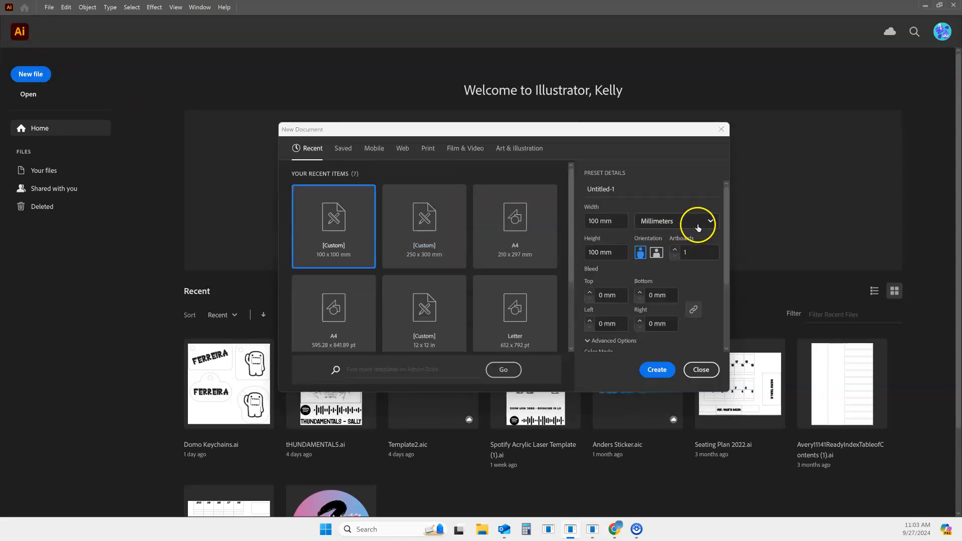
click(696, 223)
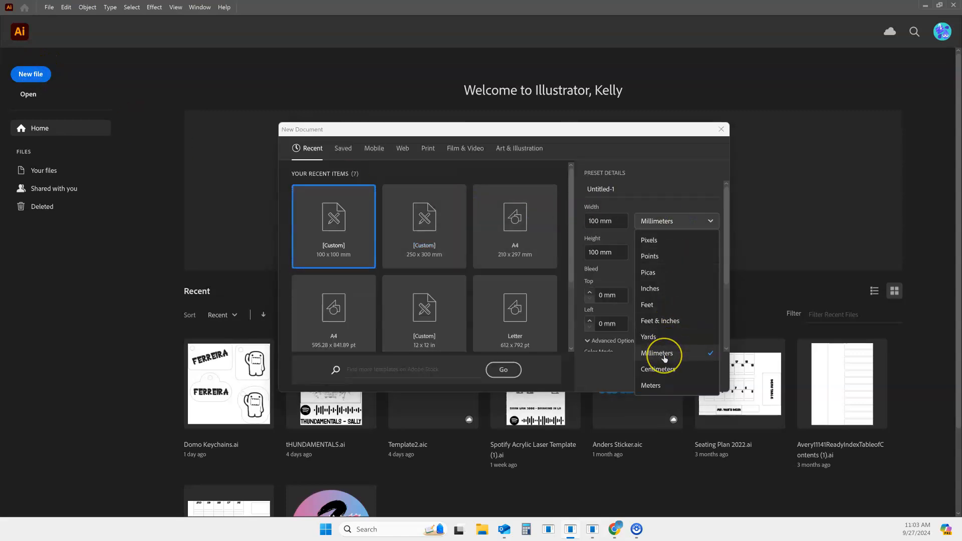
click(664, 359)
click(610, 221)
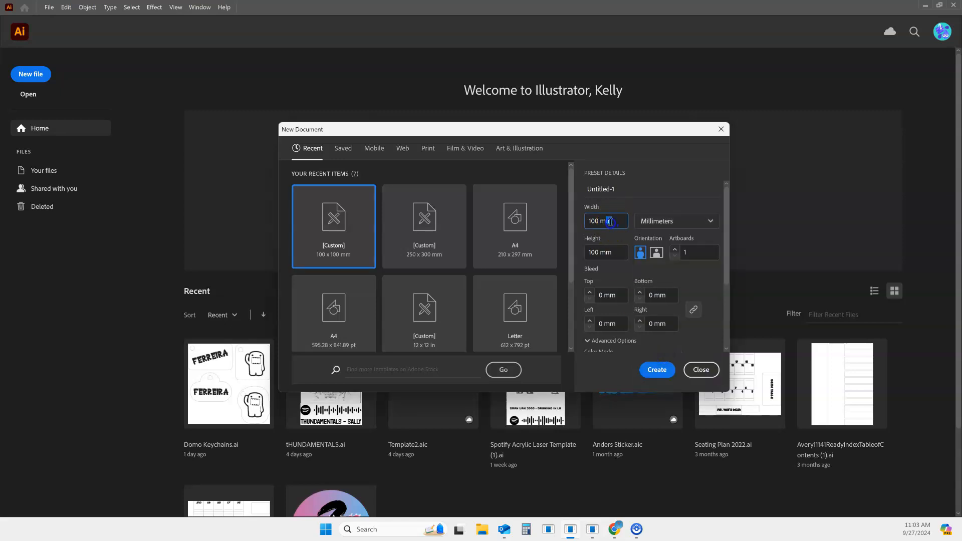
click(612, 258)
click(657, 371)
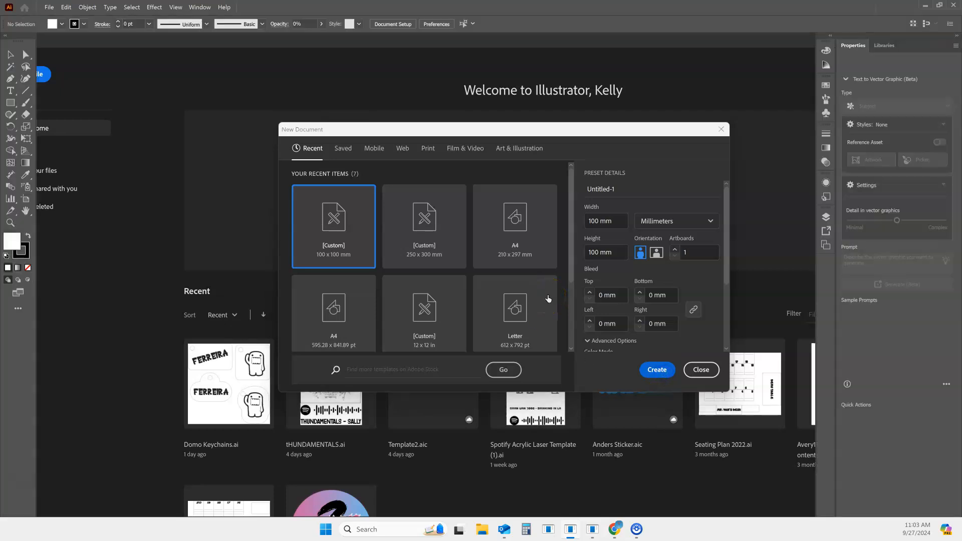
click(506, 298)
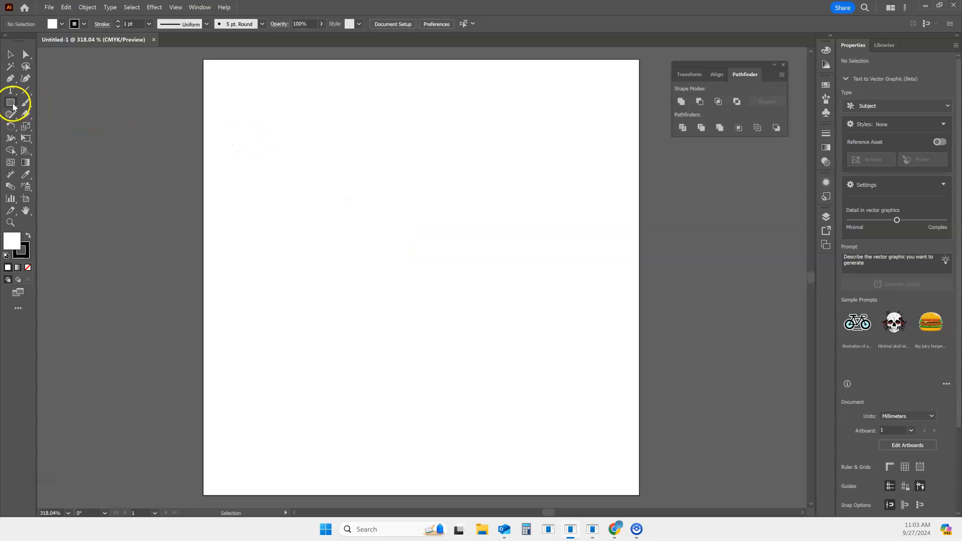
Step: Switch the workspace to Essentials and return it to Essentials Classic
click(200, 7)
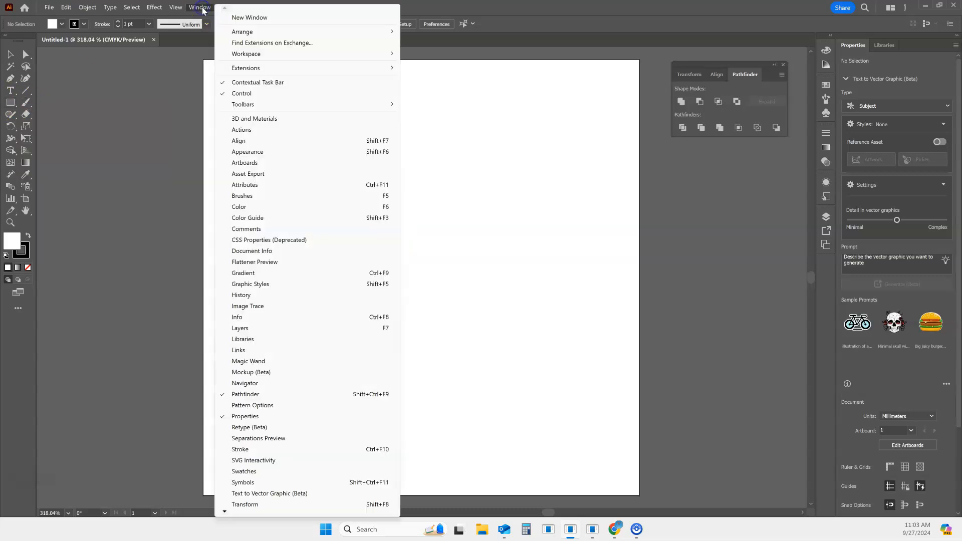
mouse_move(252, 59)
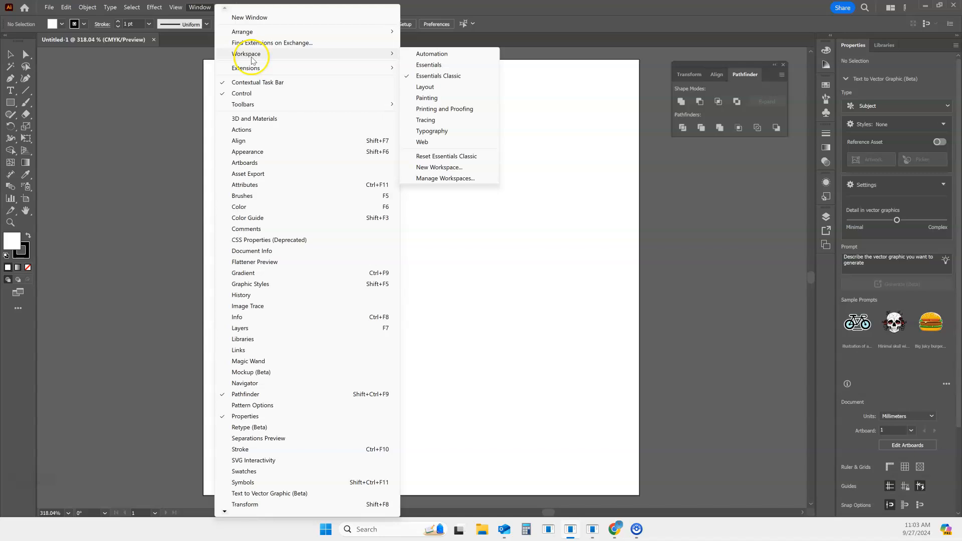
click(449, 65)
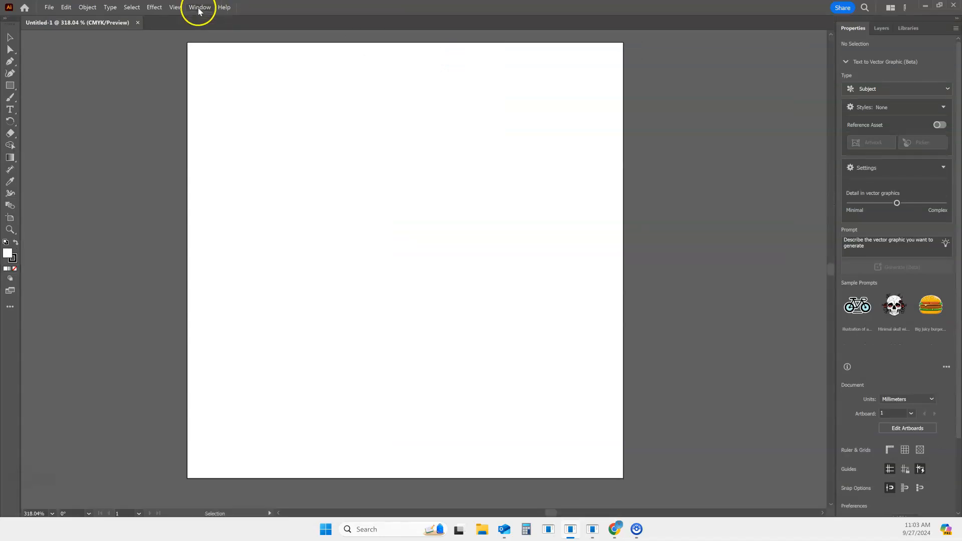
click(199, 8)
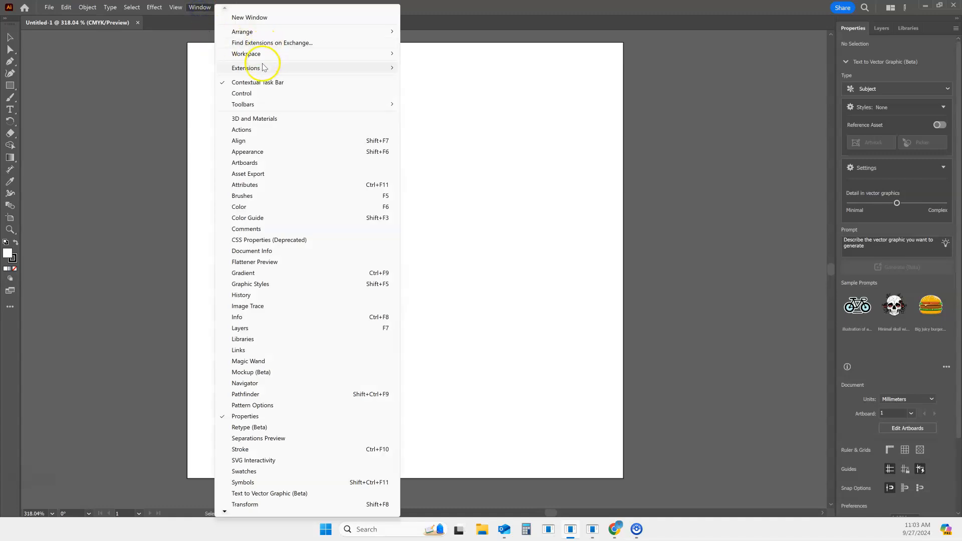
mouse_move(269, 54)
click(421, 74)
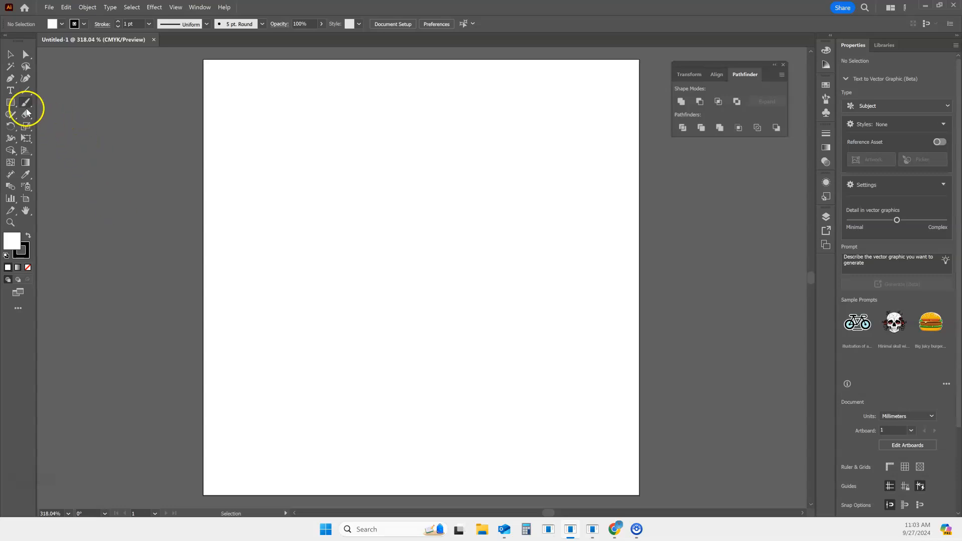
Step: Try a rectangle about 41 by 24 mm with rounded corners in the artboard's upper-left area, and delete it
click(11, 104)
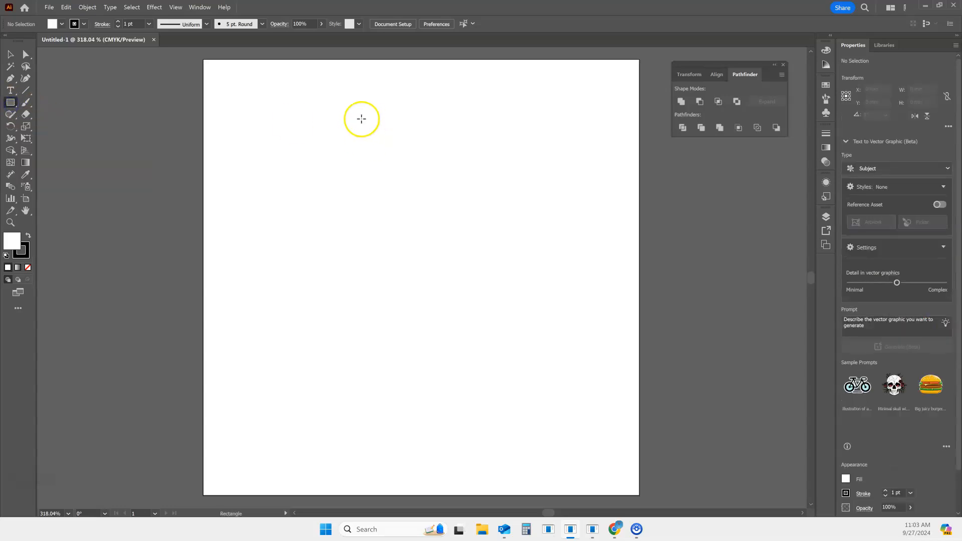
drag(221, 88, 399, 194)
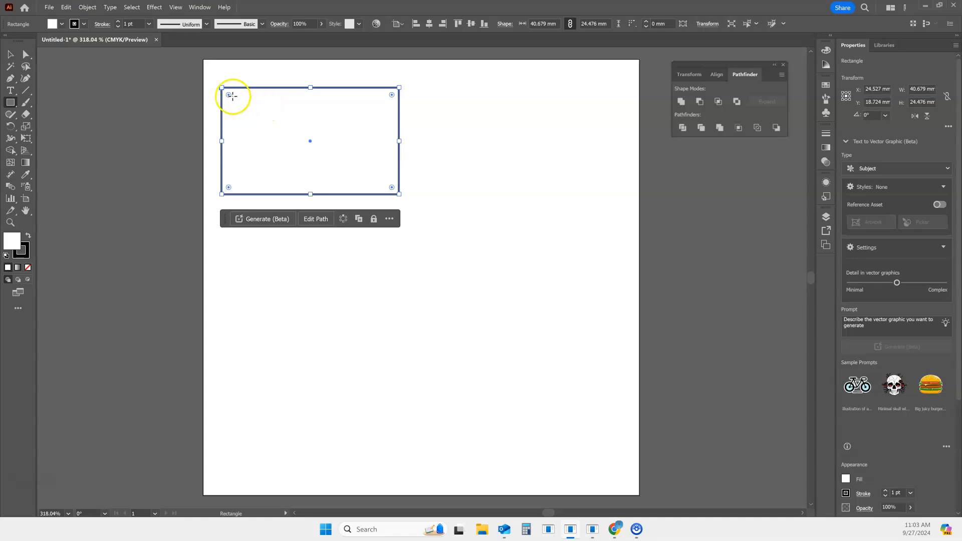
drag(229, 95, 235, 105)
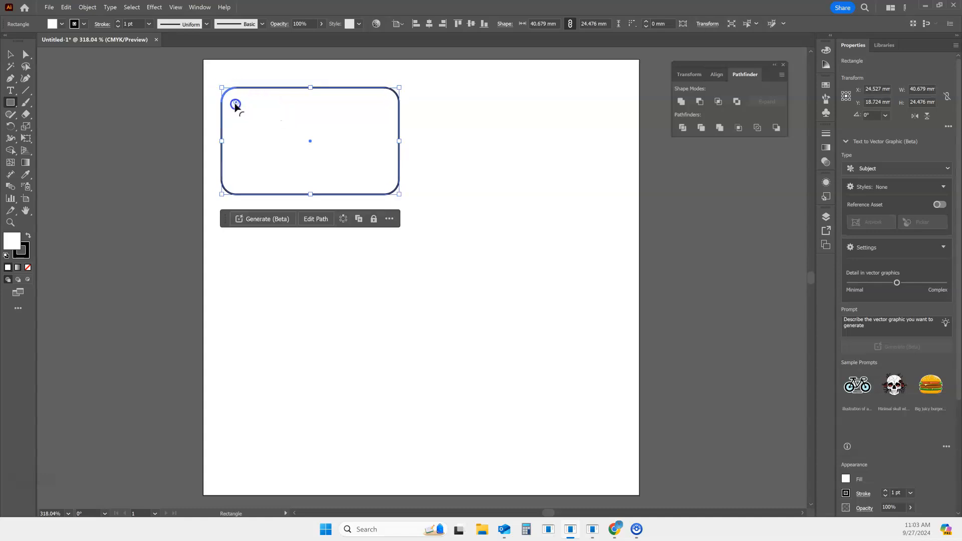
key(Delete)
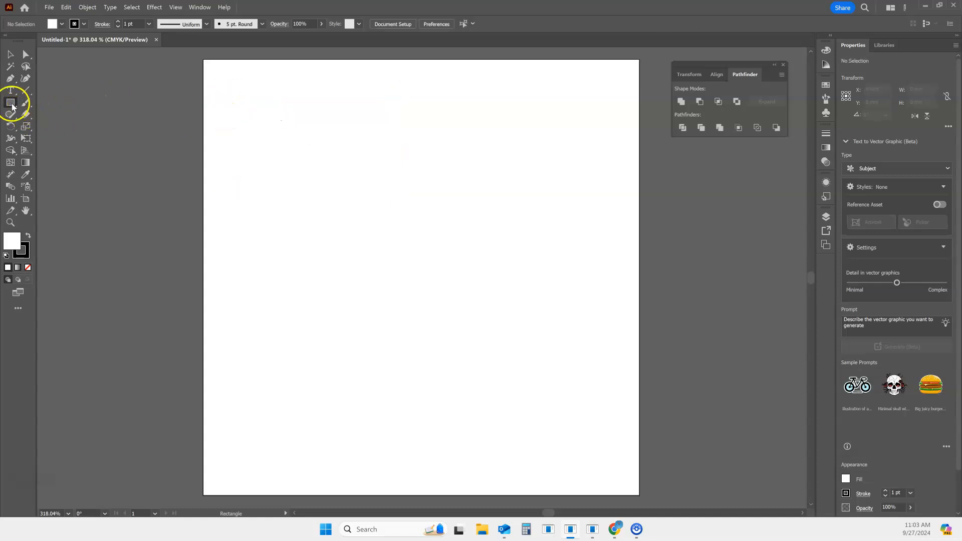
Step: Create a 50 by 30 mm rounded rectangle in the artboard's upper-left area, removing the freehand trial shape first
click(11, 103)
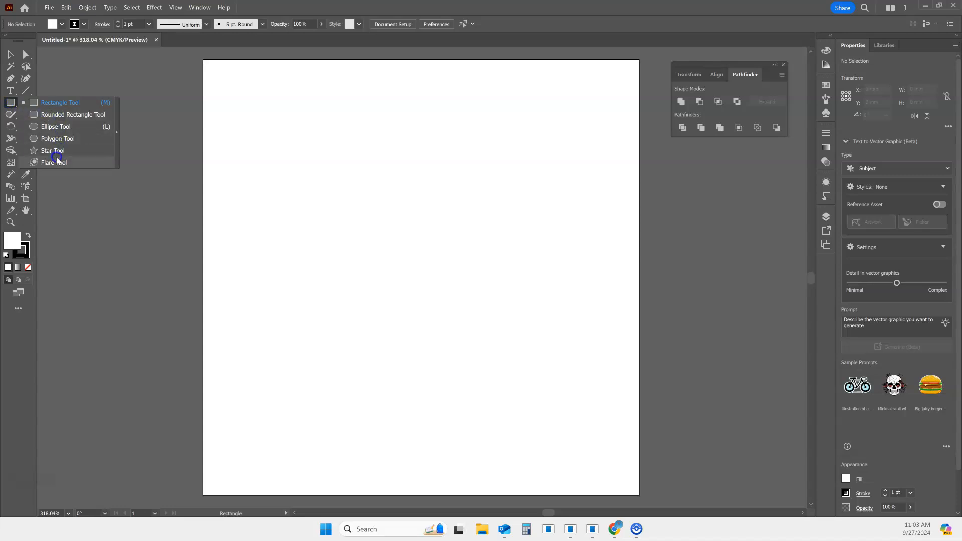
click(61, 118)
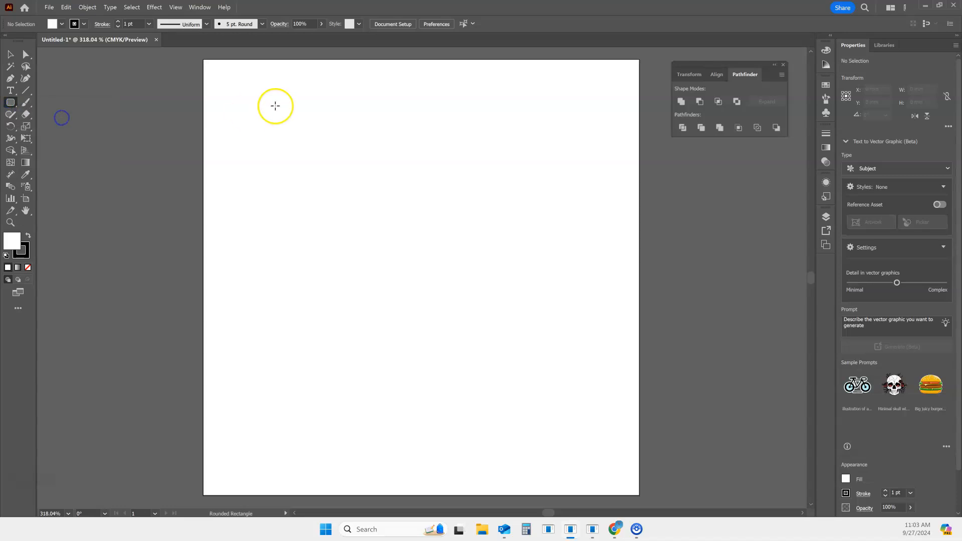
drag(211, 69, 451, 217)
key(Delete)
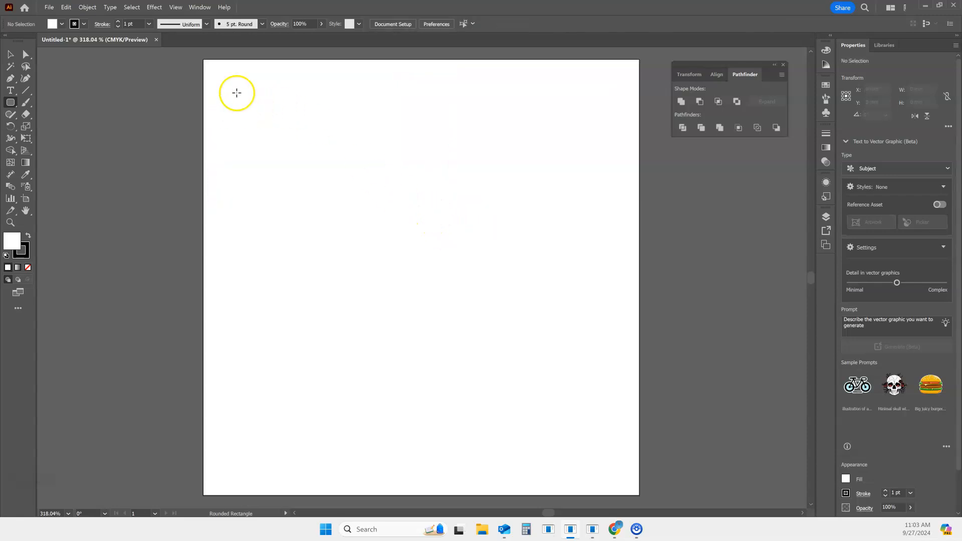
click(236, 93)
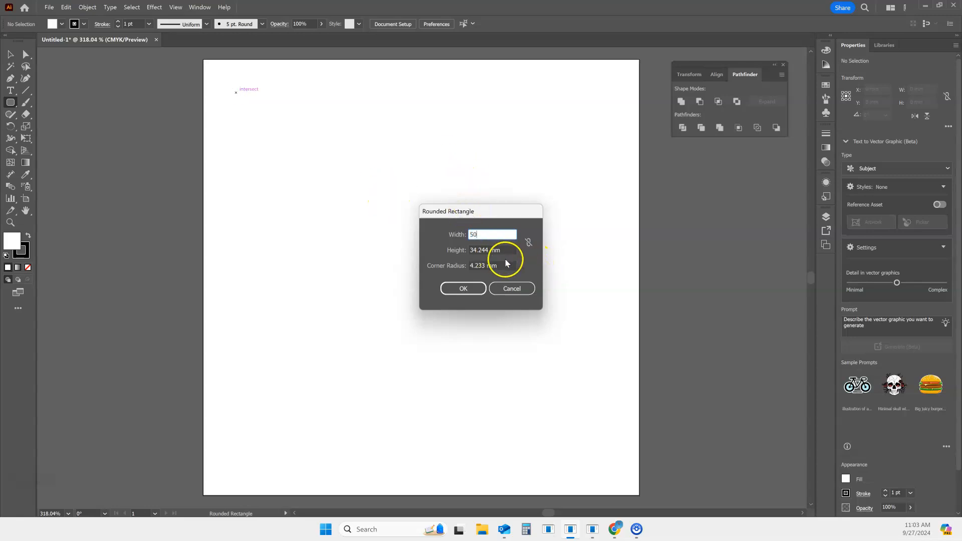
click(459, 251)
text(30)
click(464, 288)
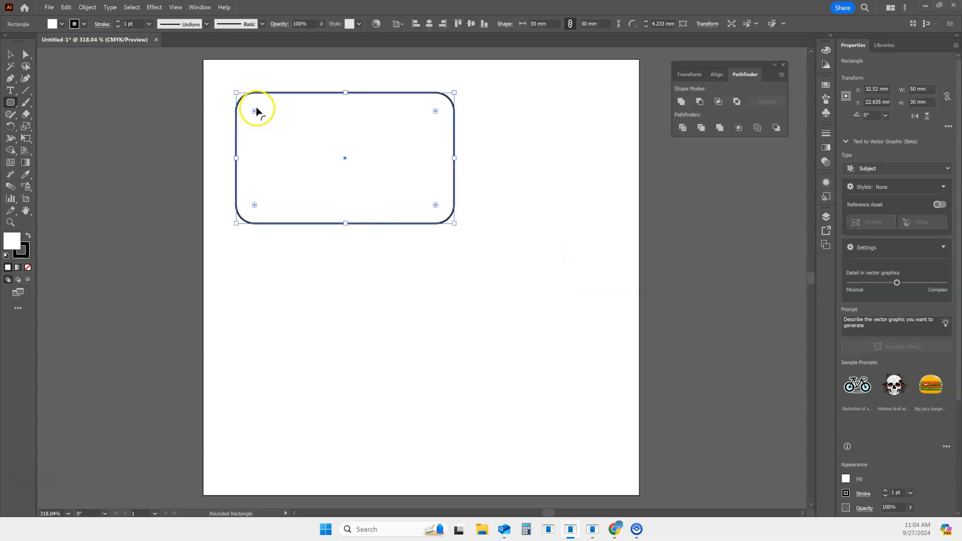
Step: Move the rounded rectangle closer to the artboard's upper-left corner and set its stroke to 0.1 pt
click(11, 54)
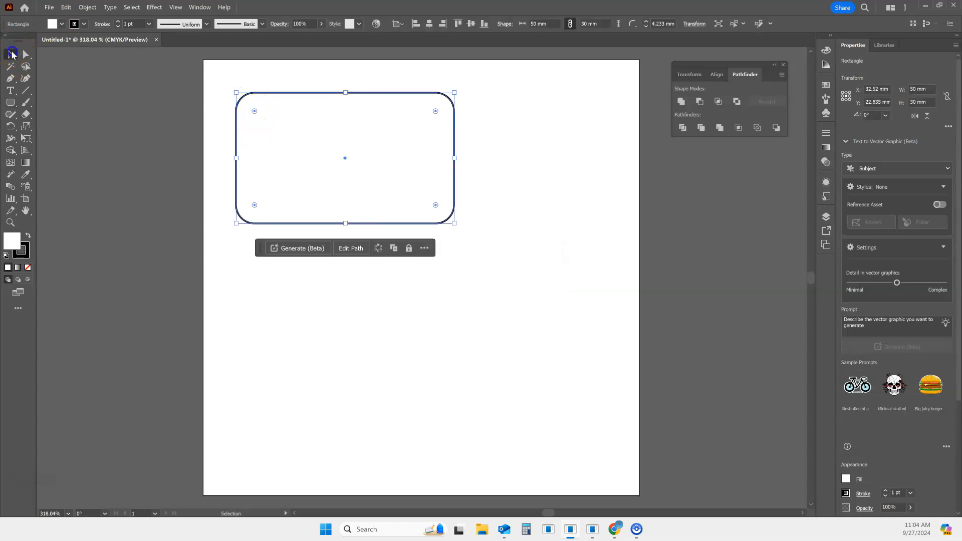
drag(271, 106, 253, 76)
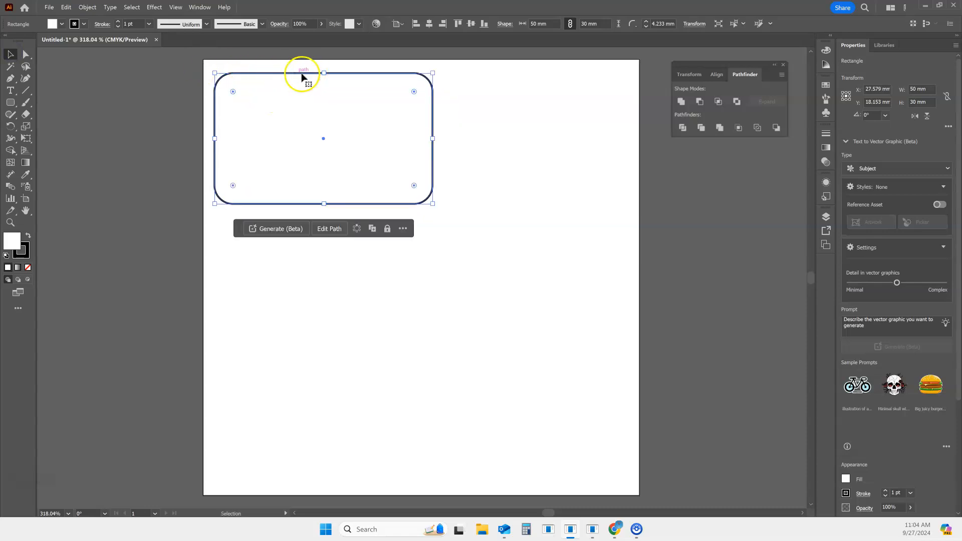
click(135, 25)
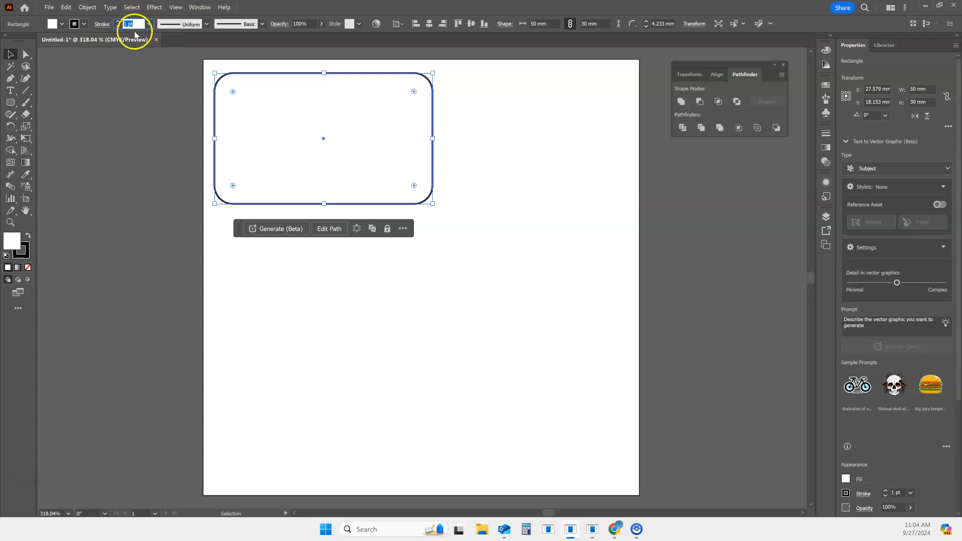
key(Return)
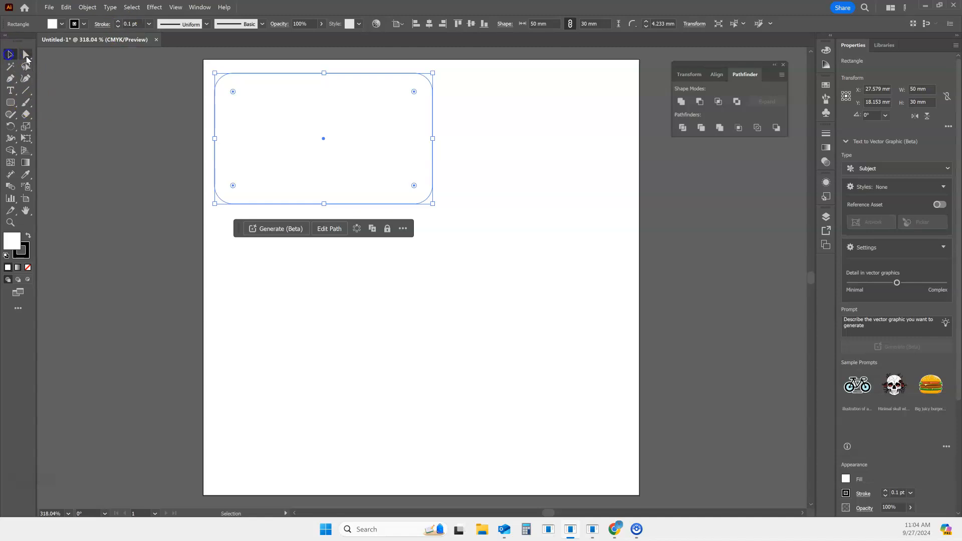
click(303, 276)
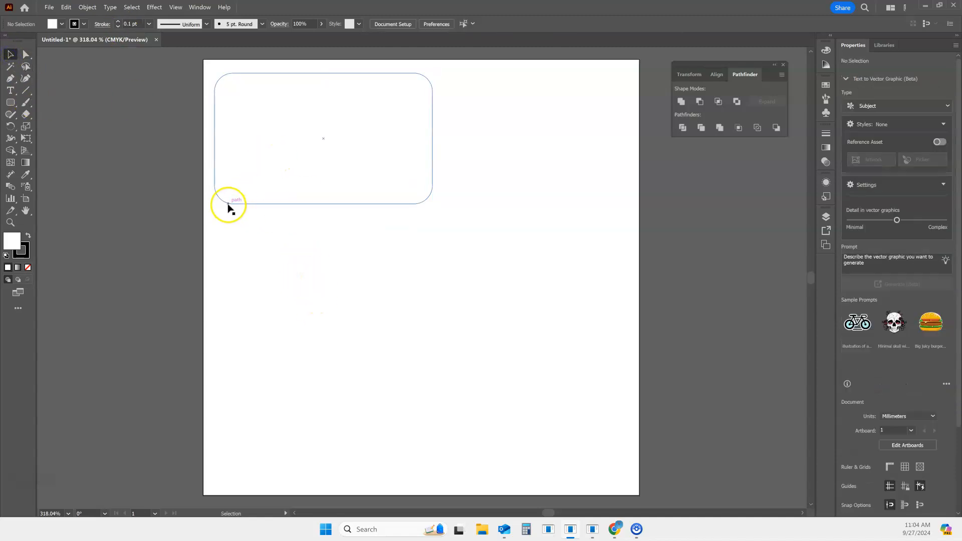
Step: Create a 5 by 5 mm circle with the Ellipse tool just below the rounded rectangle
click(12, 105)
click(60, 128)
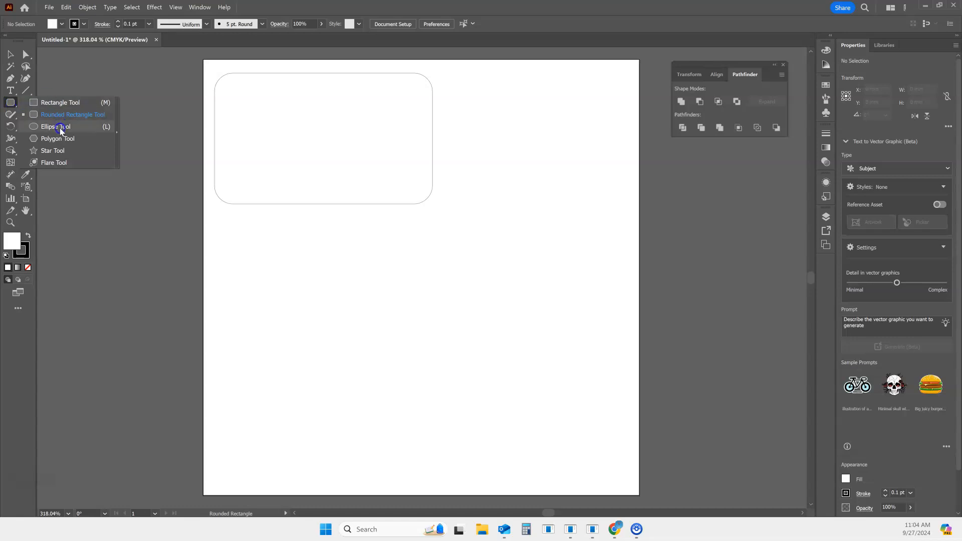
click(291, 239)
text(5)
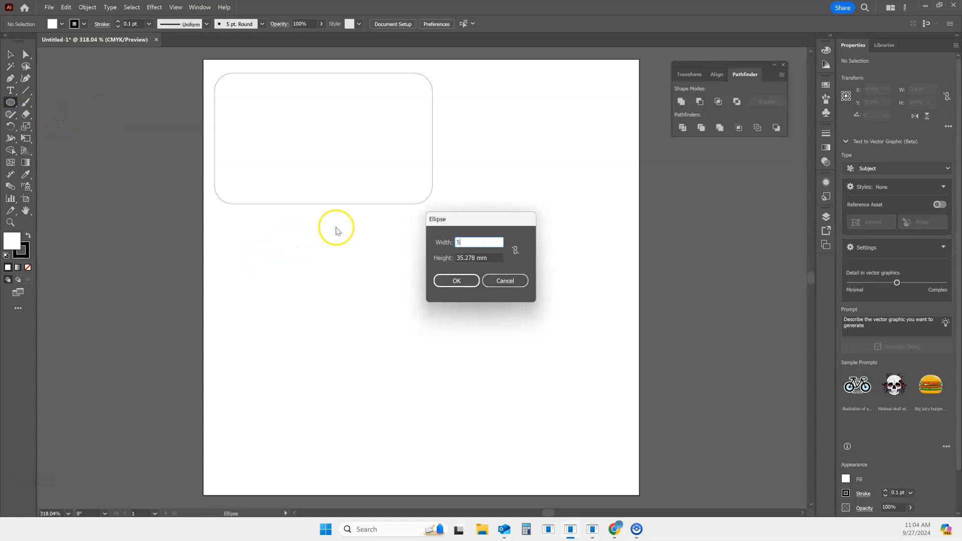
click(482, 257)
text(5)
click(474, 281)
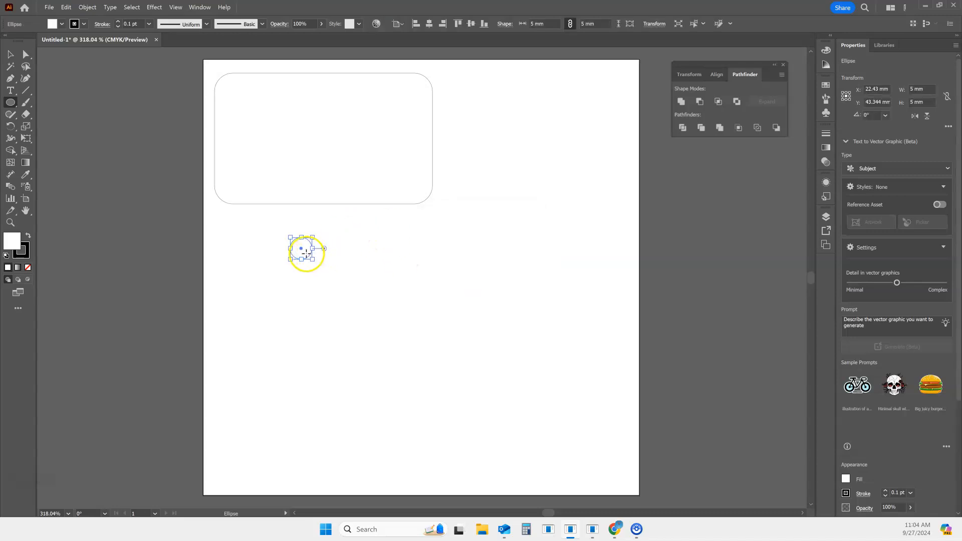
Step: Move the 5 mm circle inside the rounded rectangle, near its upper-left corner, and deselect it
click(18, 52)
drag(301, 249, 237, 107)
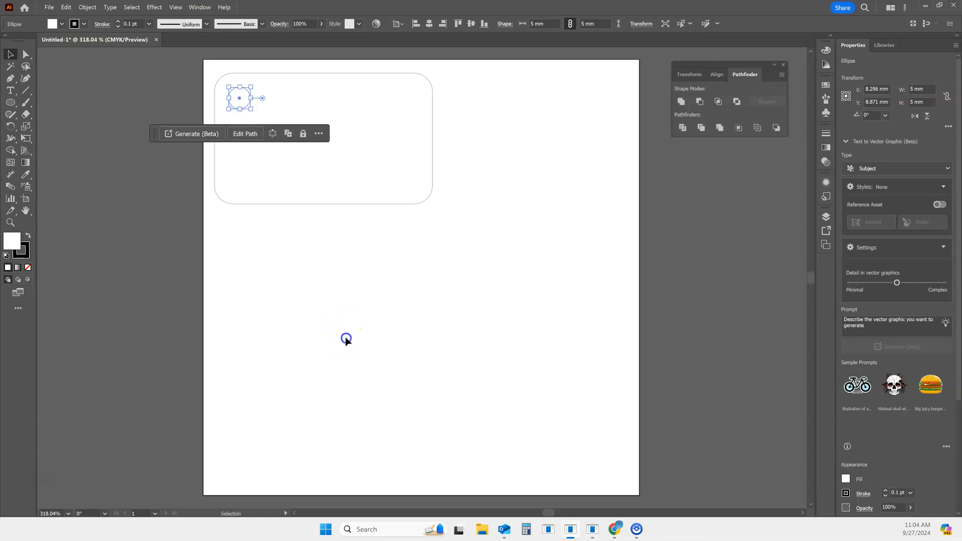
click(140, 241)
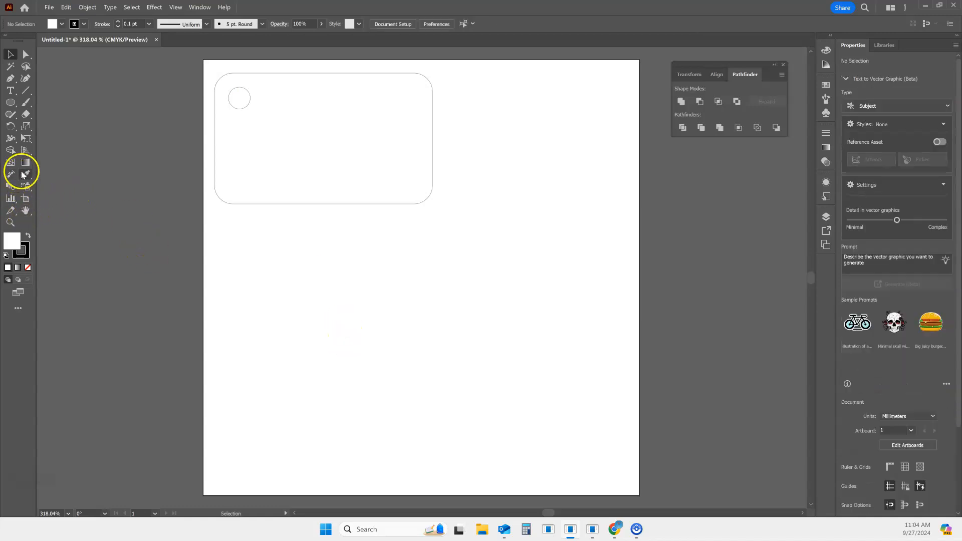
Step: Add the text "Van" inside the rounded rectangle, enlarge it to about 52.7 pt and position it near the middle
click(11, 91)
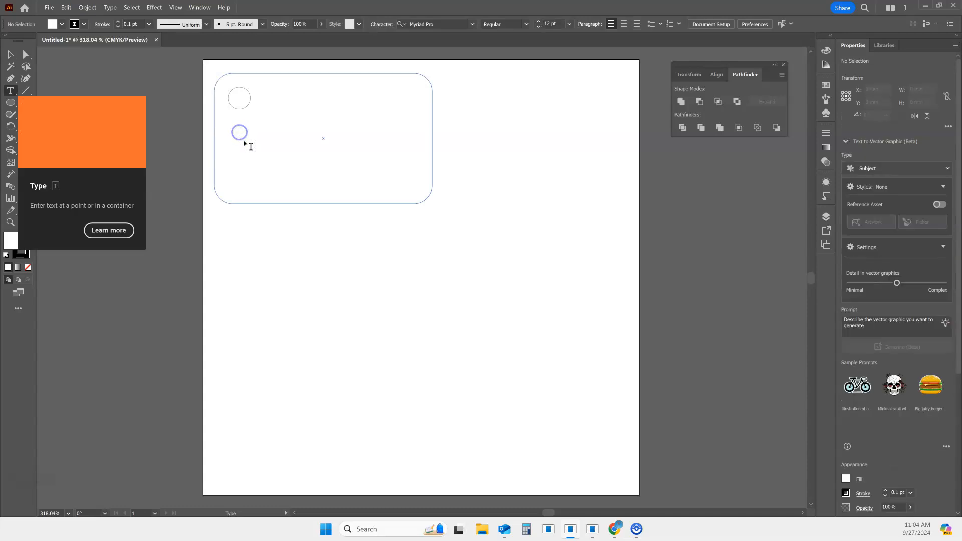
click(244, 142)
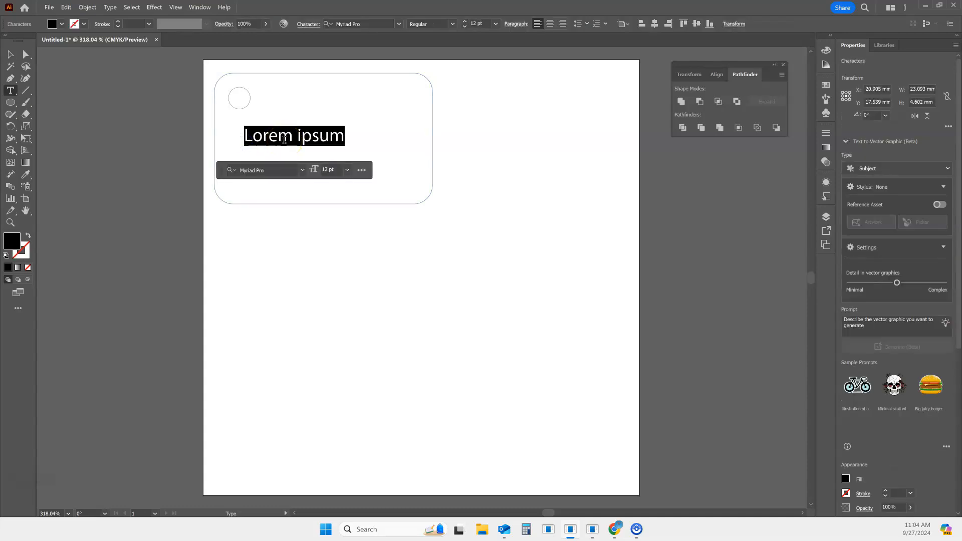
text(Van)
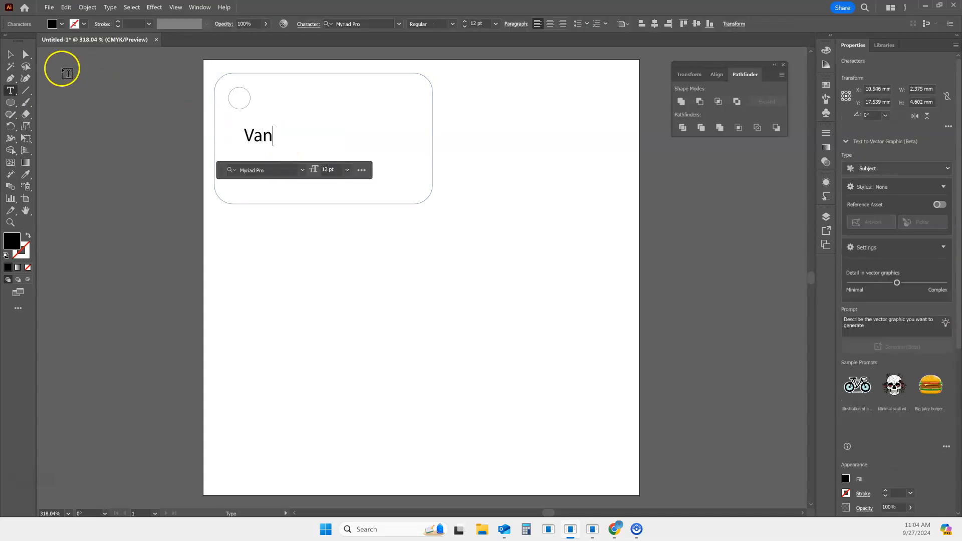
click(11, 54)
drag(276, 145, 408, 216)
drag(314, 191, 341, 164)
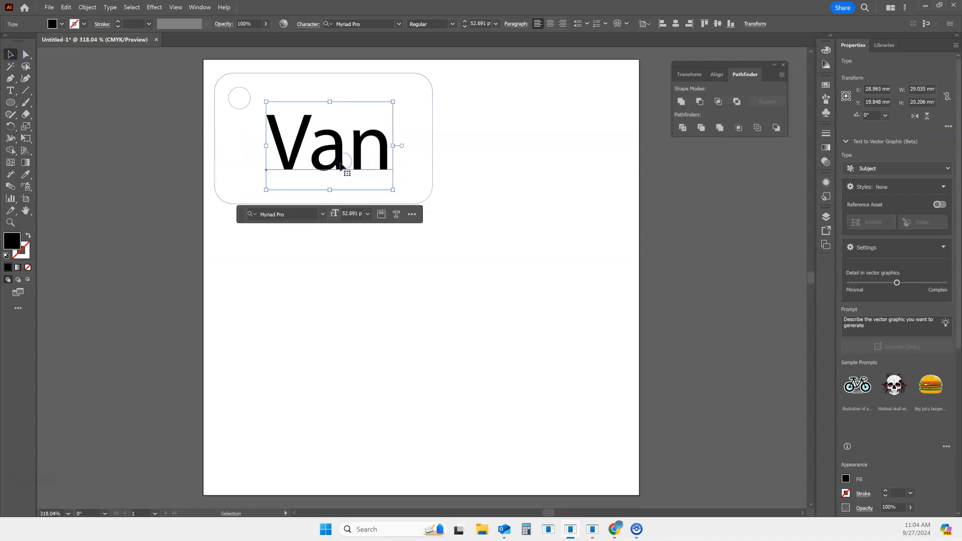
Step: Set the "Van" text in the 04b 30 font, tilt it about 12° and fit it inside the rounded rectangle at about 46.9 pt
click(399, 25)
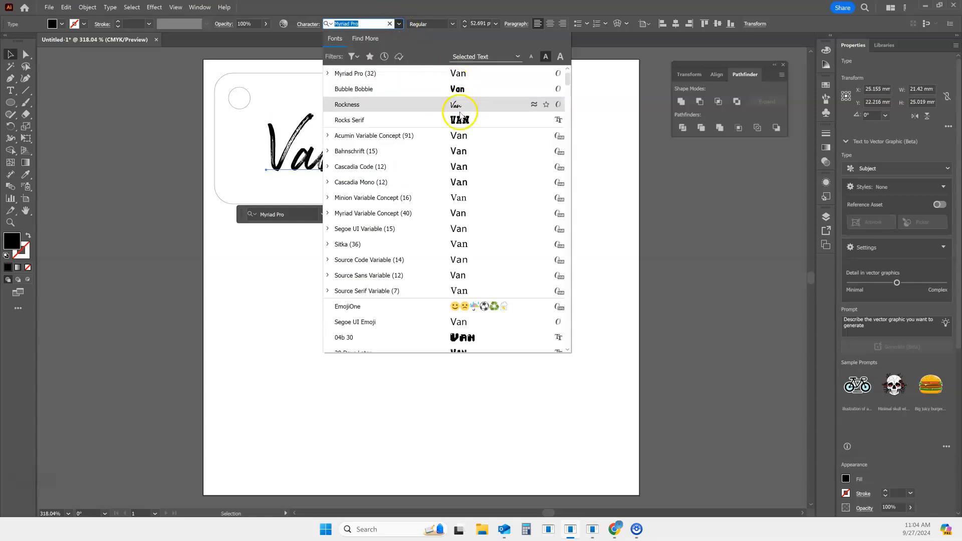
scroll(439, 236, down, 4)
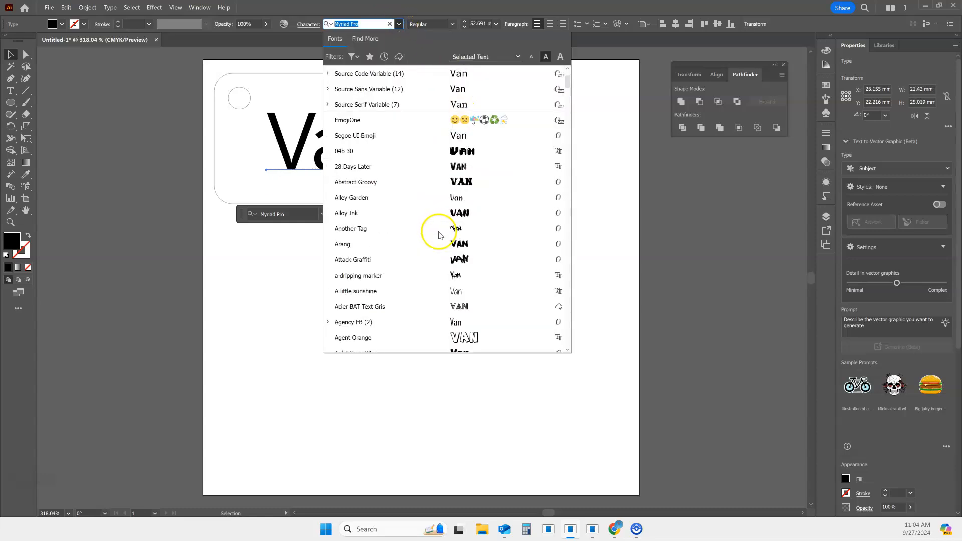
click(496, 160)
drag(376, 152, 337, 163)
drag(421, 120, 404, 92)
drag(356, 158, 368, 138)
click(350, 315)
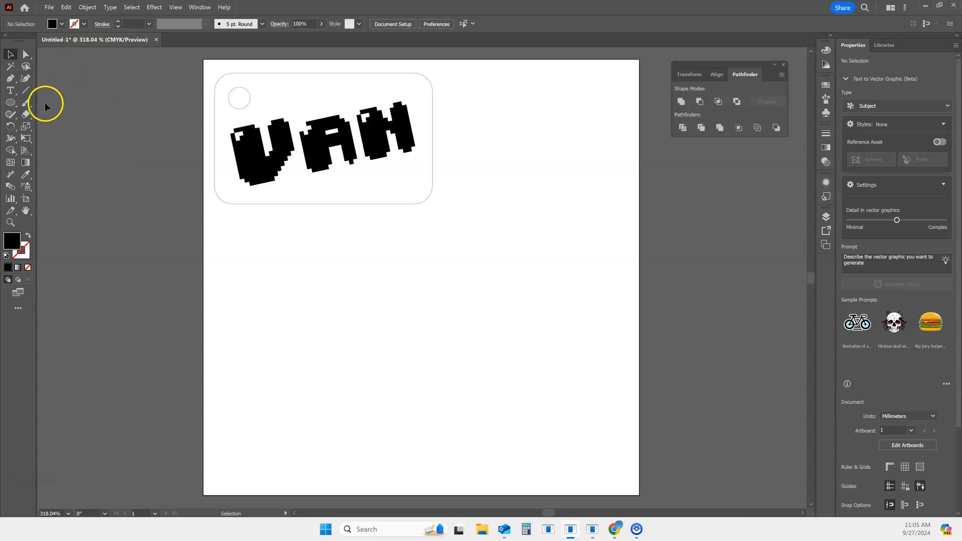
Step: Draw a circle about 18.4 mm across below the tag, swap its fill to an outline and align it near the tag's left edge
click(10, 104)
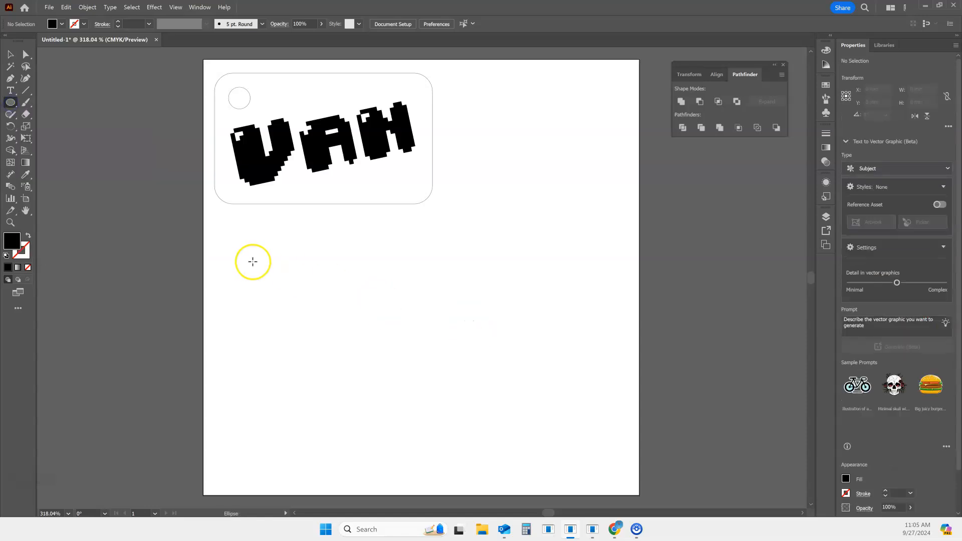
drag(236, 257, 315, 302)
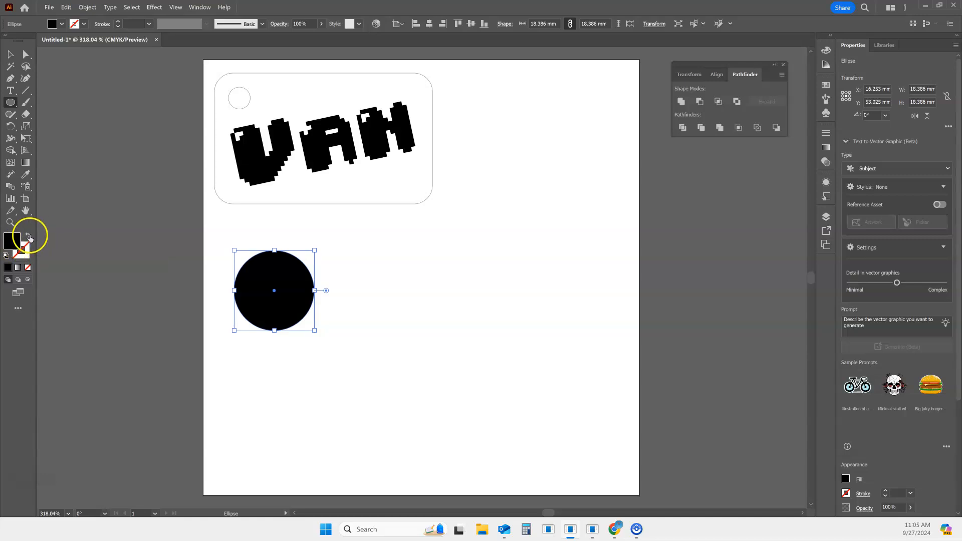
click(29, 238)
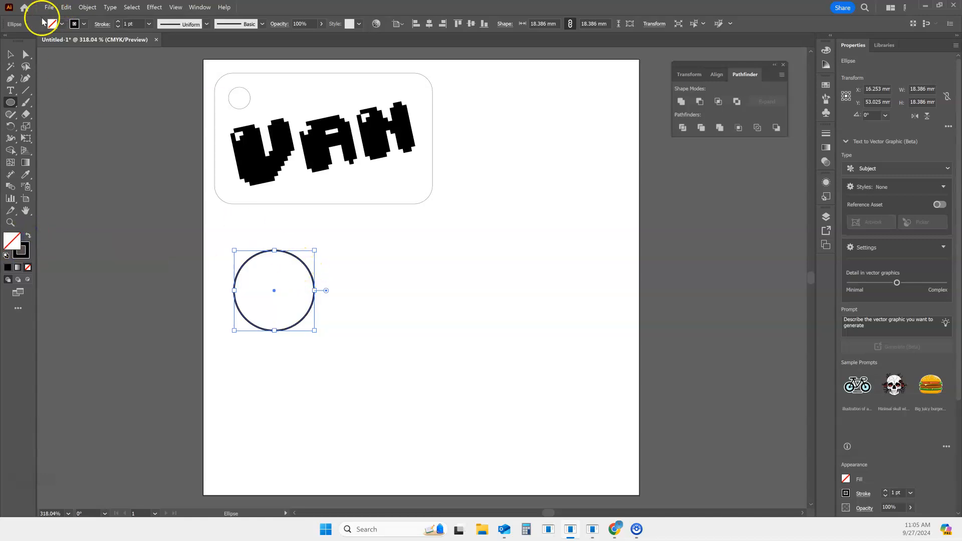
click(10, 54)
drag(304, 264, 284, 244)
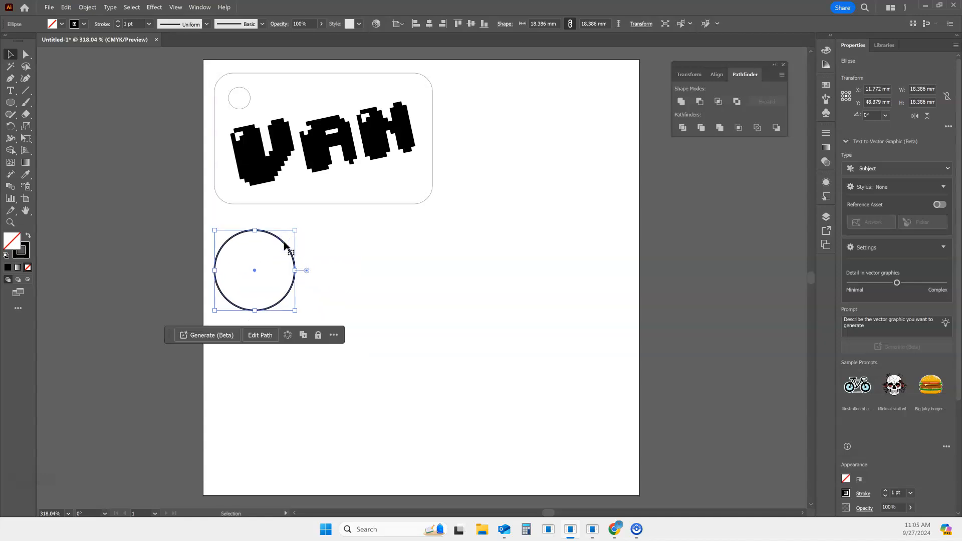
Step: Duplicate the circle twice to its right and arrange the three in an overlapping row with the middle one raised
drag(288, 296, 454, 301)
key(a)
key(v)
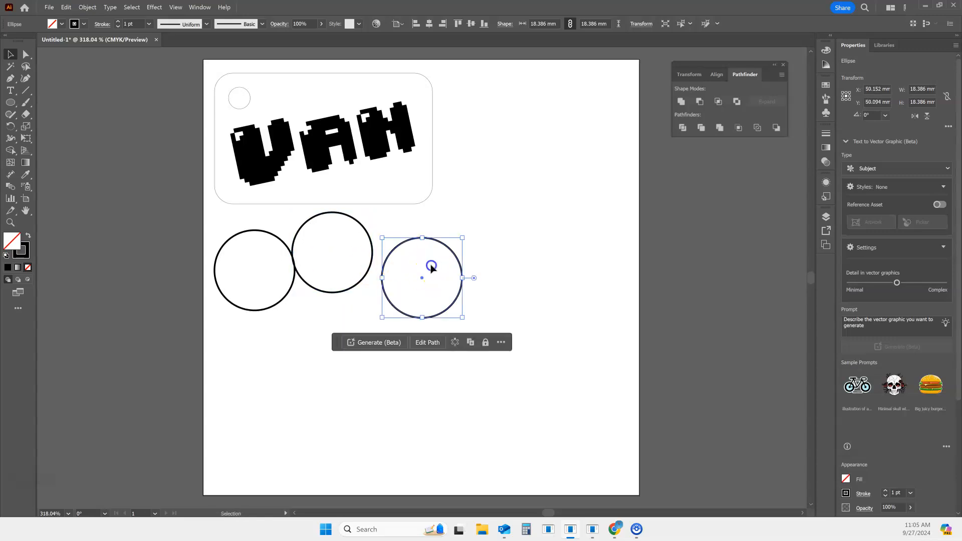
drag(433, 266, 386, 230)
click(416, 242)
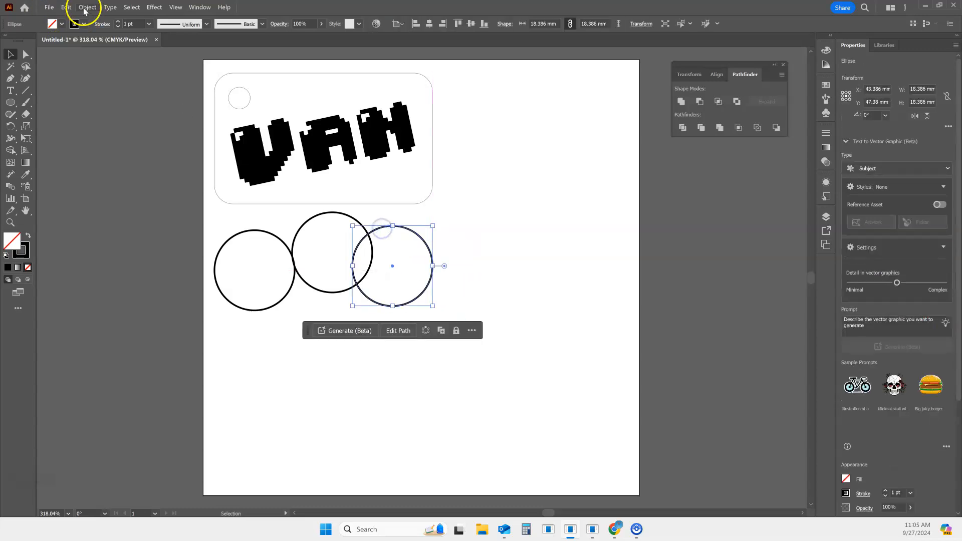
click(66, 7)
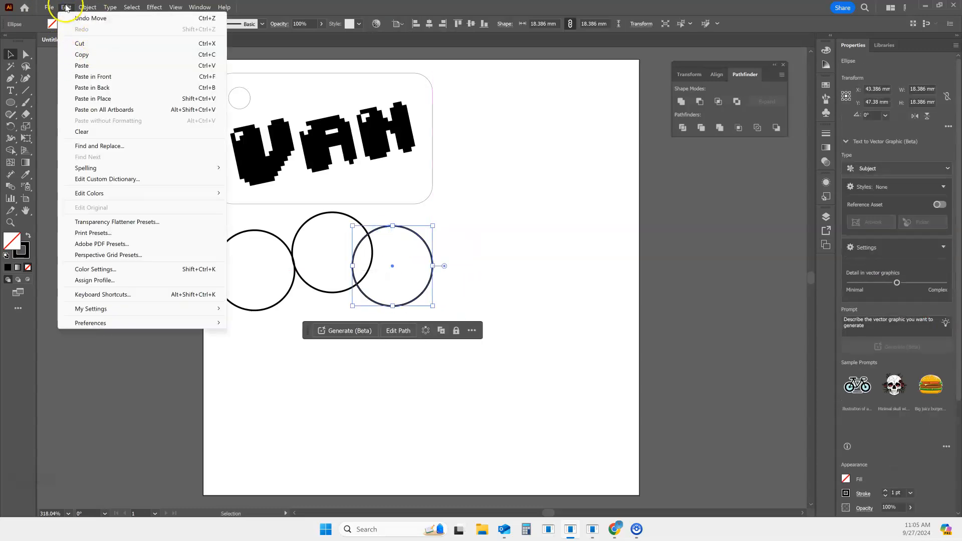
click(69, 11)
drag(310, 287, 294, 282)
drag(371, 301, 356, 305)
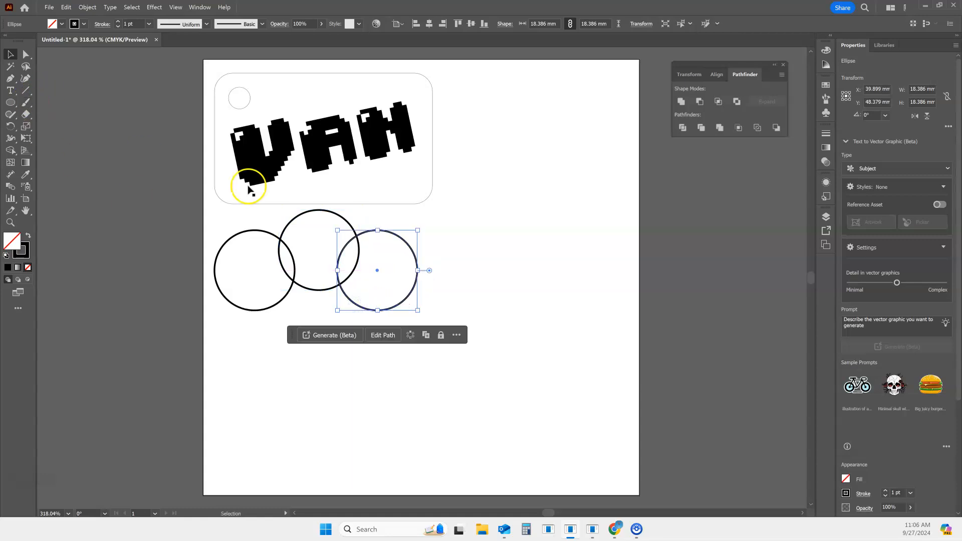
Step: Copy a fourth circle directly below the raised one and adjust the lower circles so all four overlap as a cloud
alt+drag(412, 252, 354, 280)
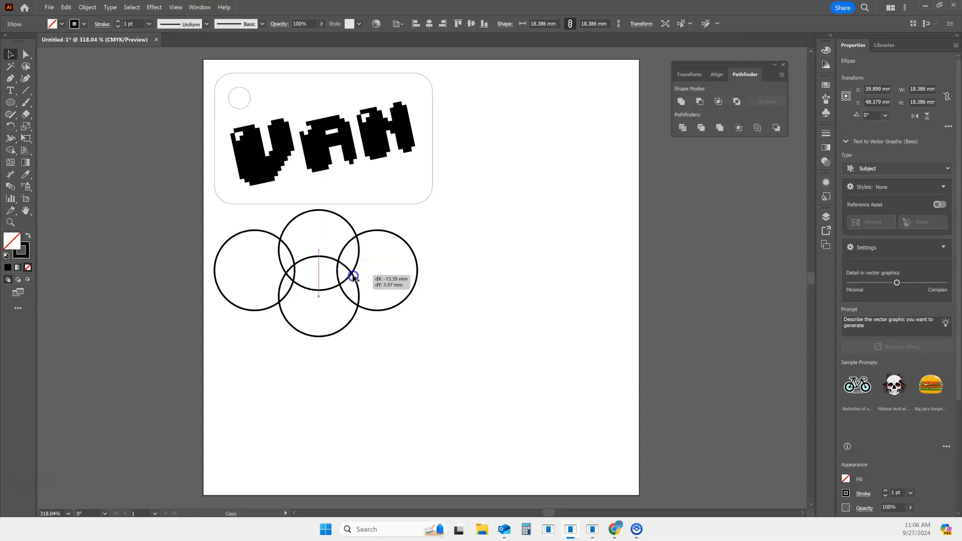
mouse_move(263, 234)
mouse_down()
mouse_move(279, 266)
mouse_move(274, 246)
mouse_up()
mouse_move(389, 236)
mouse_down()
mouse_move(395, 252)
mouse_move(390, 245)
mouse_up()
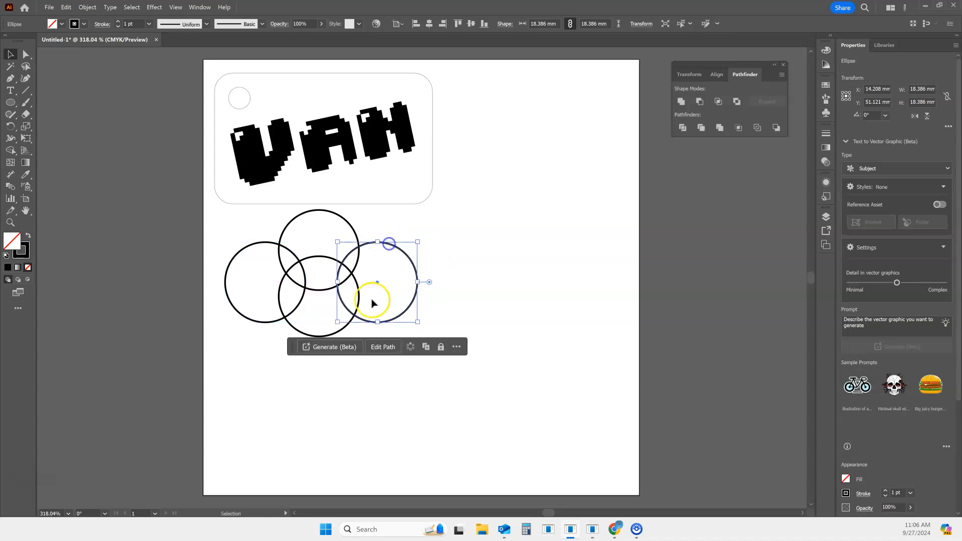
drag(339, 333, 338, 326)
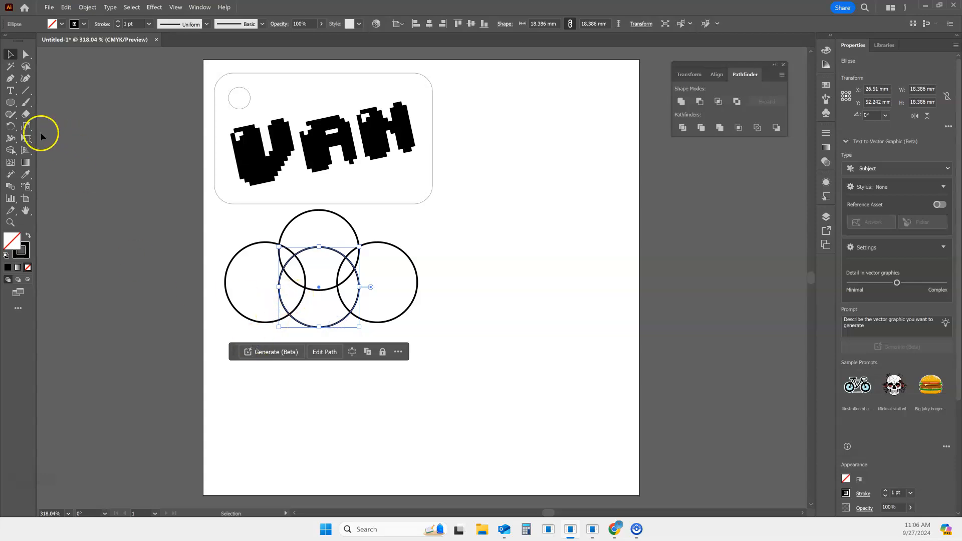
Step: Add two small ellipses side by side along the lower edge of the overlapping circles
click(10, 104)
mouse_move(269, 298)
mouse_down()
mouse_move(310, 330)
mouse_move(376, 332)
mouse_up()
click(11, 54)
click(207, 249)
Step: Merge all the circles and ellipses into one cloud outline with the Shape Builder tool and enlarge it to about 50 mm wide
drag(202, 220, 482, 354)
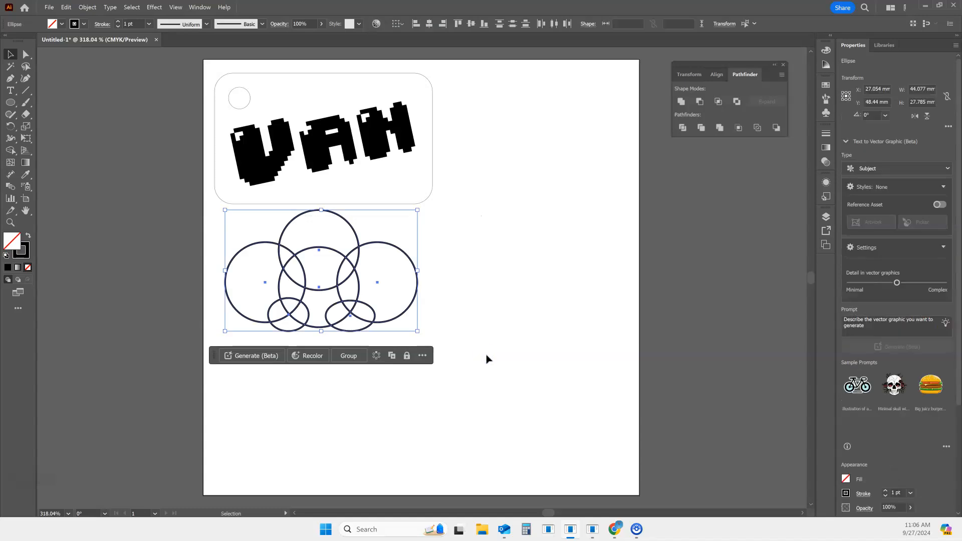
click(10, 150)
mouse_move(276, 268)
mouse_down()
mouse_move(328, 246)
mouse_move(374, 291)
mouse_up()
mouse_move(312, 273)
mouse_down()
mouse_move(279, 293)
mouse_move(342, 317)
mouse_move(375, 314)
mouse_move(355, 306)
mouse_move(291, 321)
mouse_up()
click(352, 305)
mouse_move(362, 307)
mouse_down()
mouse_move(323, 246)
mouse_move(332, 184)
mouse_move(297, 224)
mouse_move(284, 214)
mouse_move(269, 100)
mouse_move(297, 70)
mouse_move(274, 91)
mouse_up()
click(10, 53)
drag(405, 194, 436, 211)
Step: Copy the "Van" text from the tag into the cloud, shrink it to about 38.6 pt and rotate it level
drag(416, 120, 414, 273)
drag(348, 121, 346, 277)
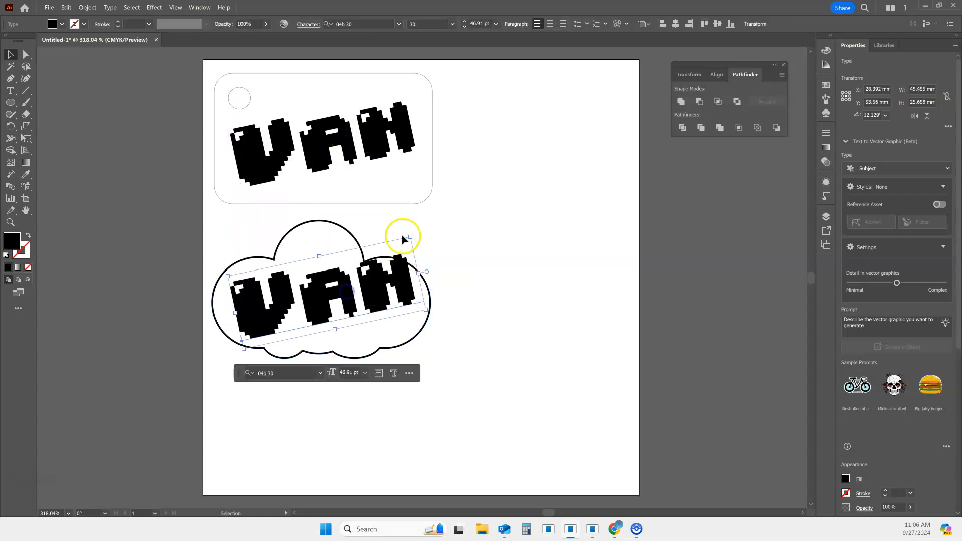
drag(385, 249, 380, 253)
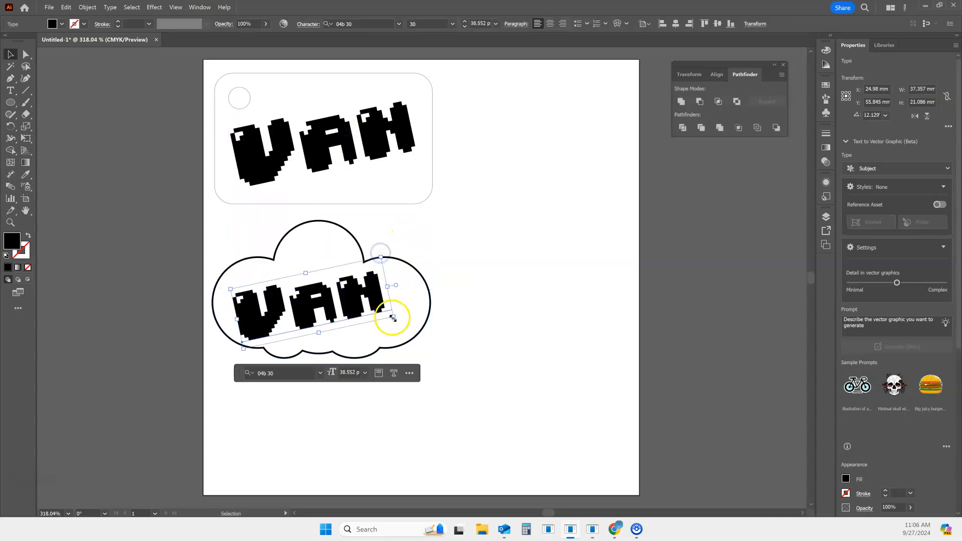
mouse_move(399, 321)
mouse_down()
mouse_move(397, 347)
mouse_move(400, 337)
mouse_up()
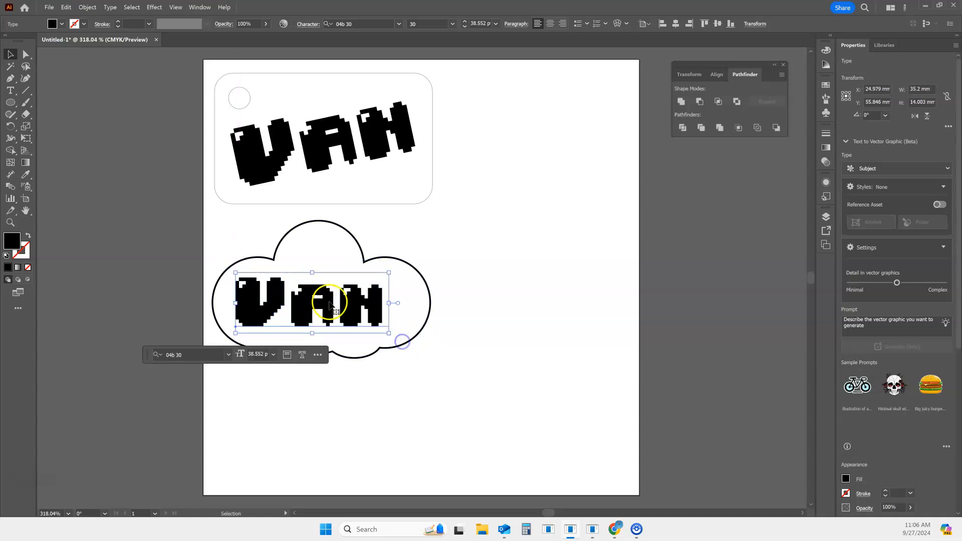
Step: Copy the tag's 5 mm circle into the cloud's upper lobe and center it above the text
click(246, 97)
drag(245, 97, 322, 242)
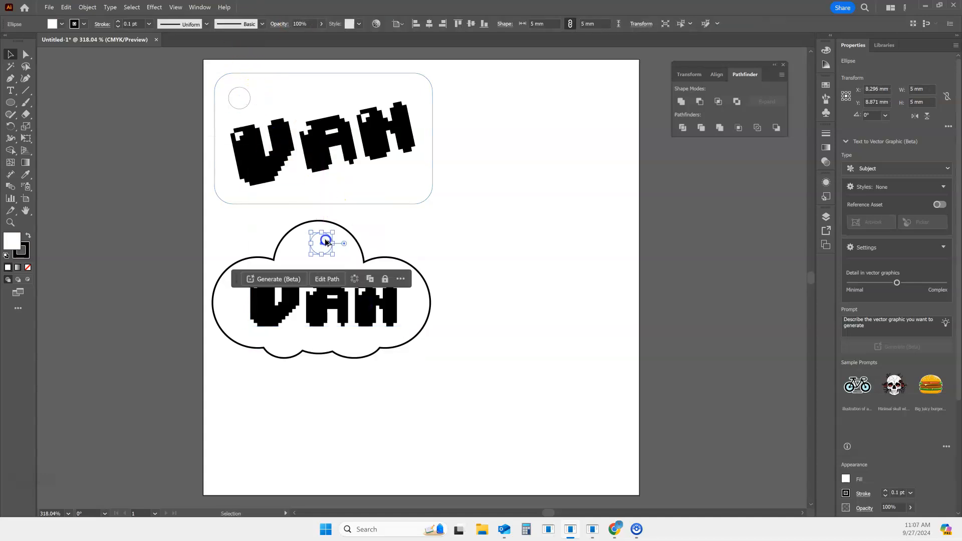
click(278, 315)
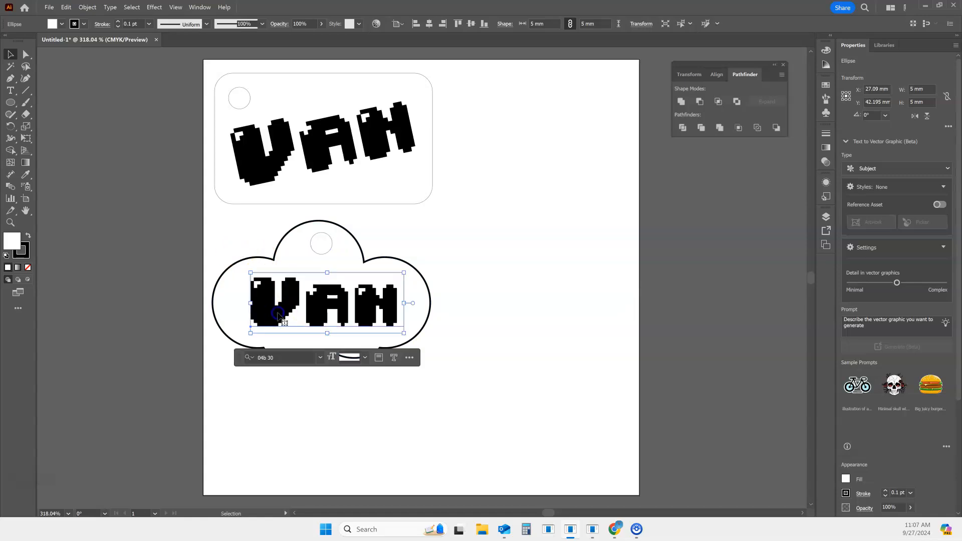
click(314, 249)
drag(319, 249, 314, 254)
Step: Set the cloud outline's stroke to 0.1 pt and deselect it
click(275, 240)
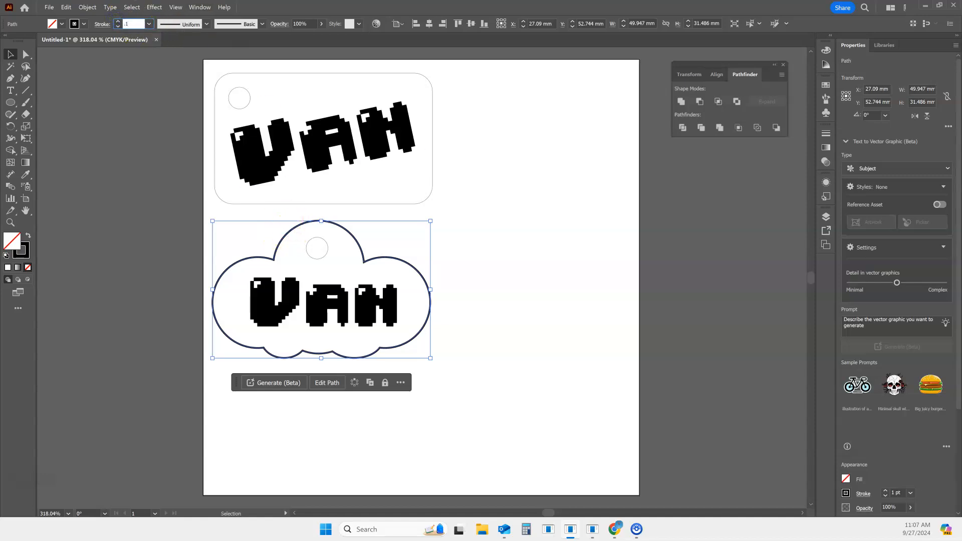
text(.1)
key(Return)
click(475, 269)
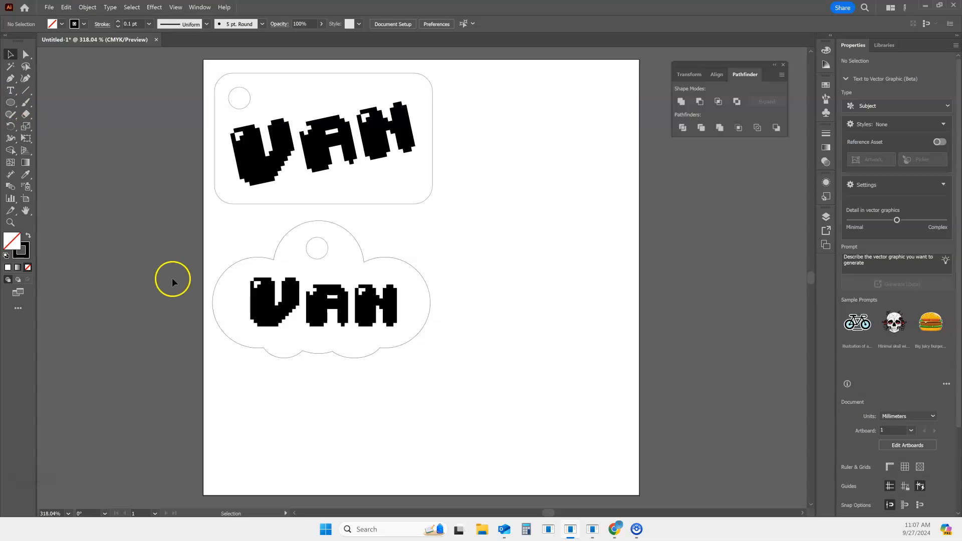
Step: Switch to Chrome and run a Google image search for "pikachu" in a new tab
mouse_move(617, 527)
click(599, 488)
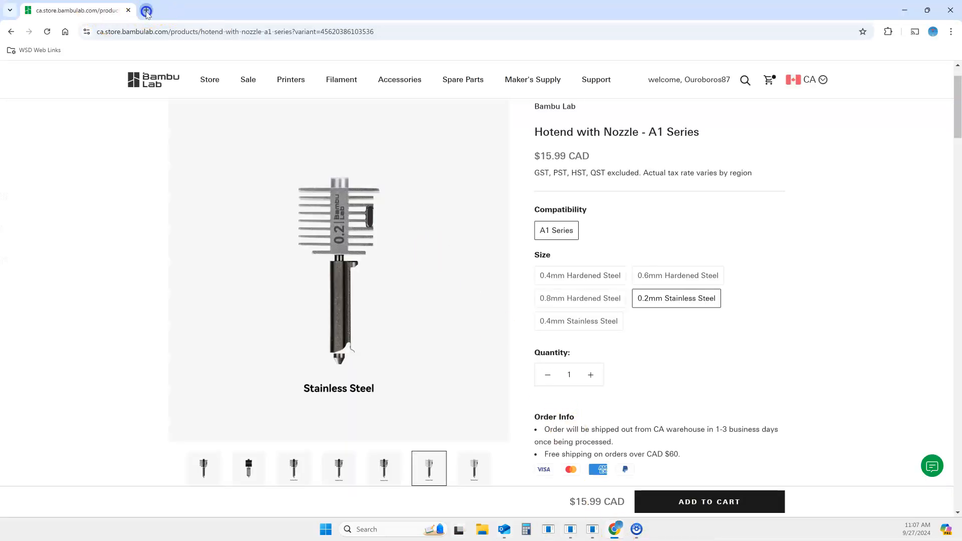
click(146, 11)
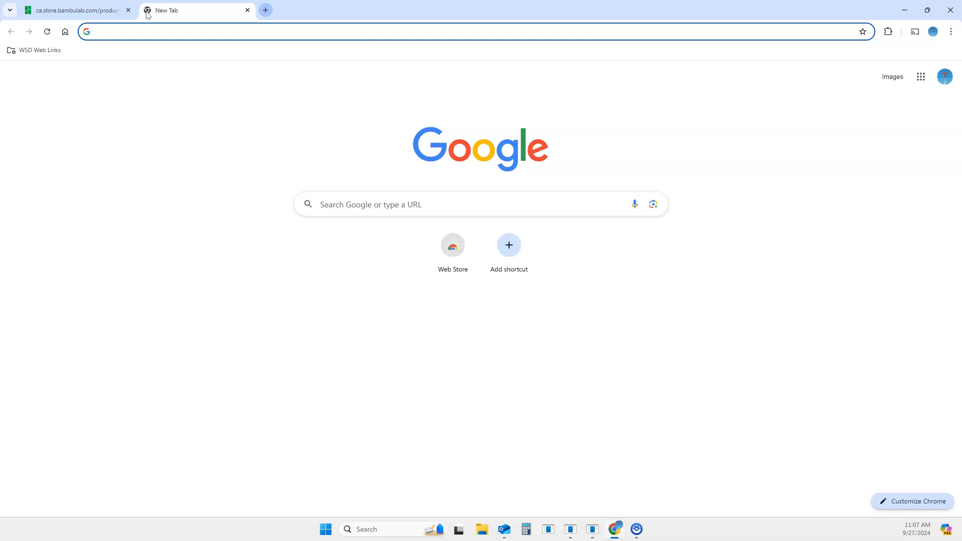
text(pikachu)
key(Return)
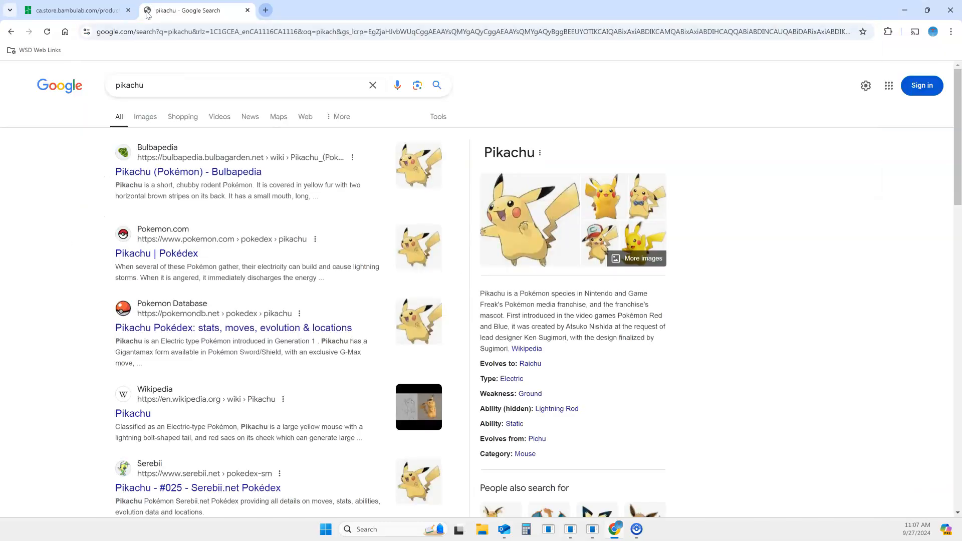
click(141, 125)
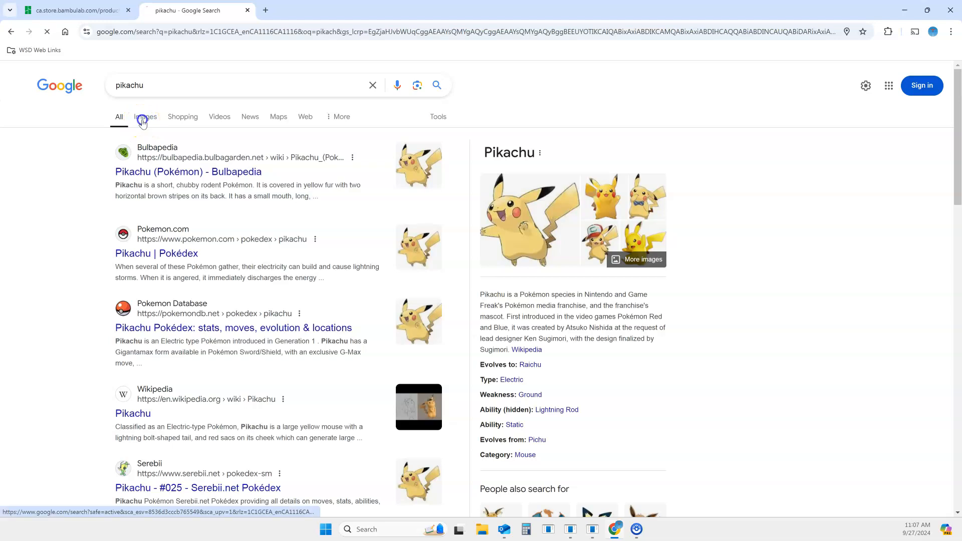
Step: Filter the image results to Large size and Black and white color
click(438, 117)
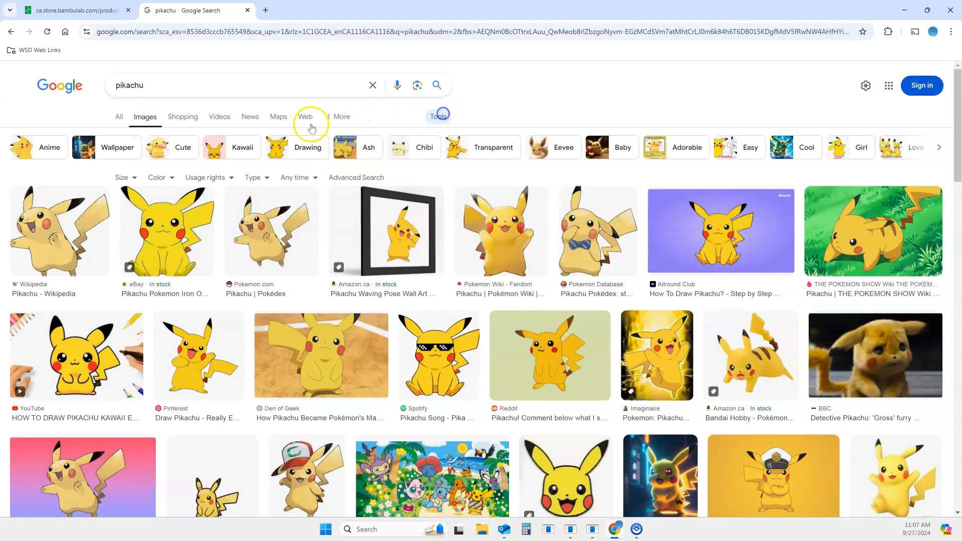
click(122, 178)
click(143, 209)
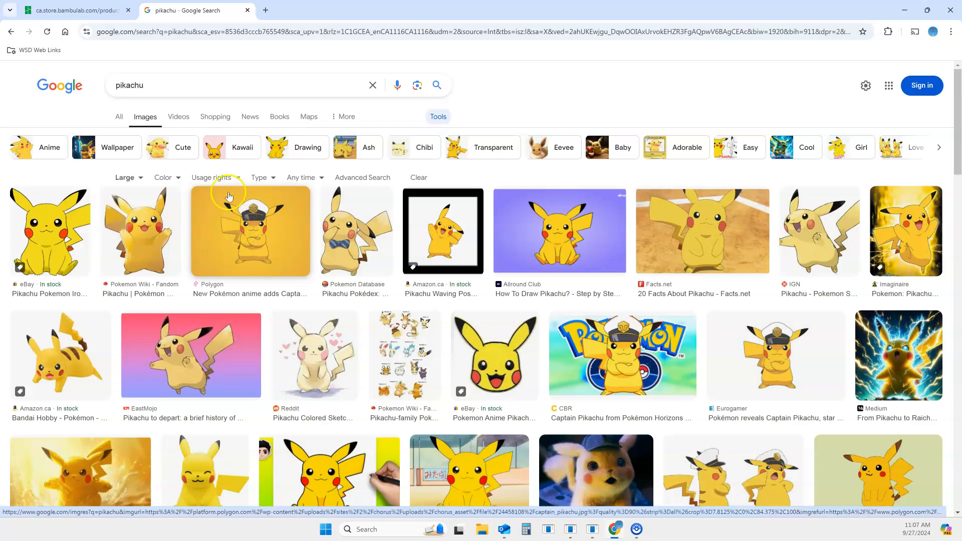
click(170, 178)
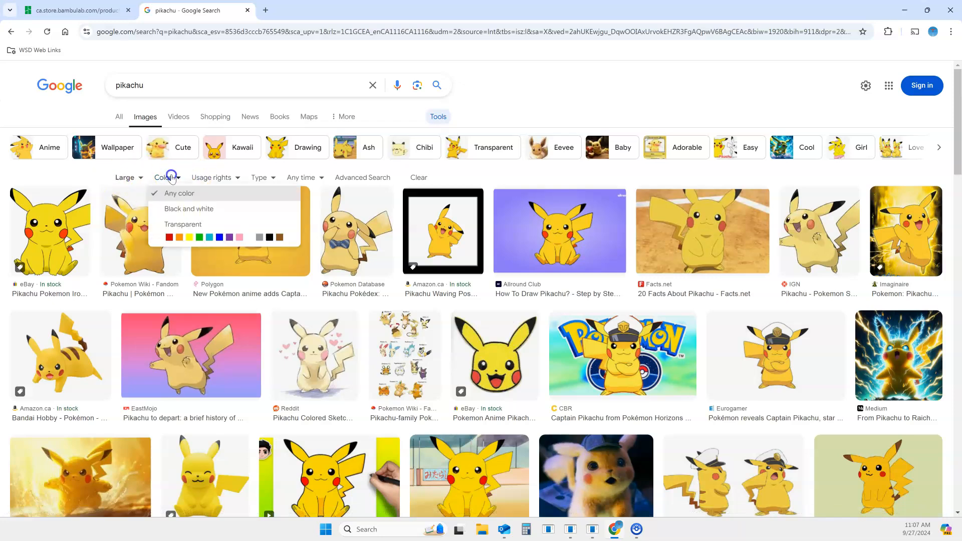
click(172, 210)
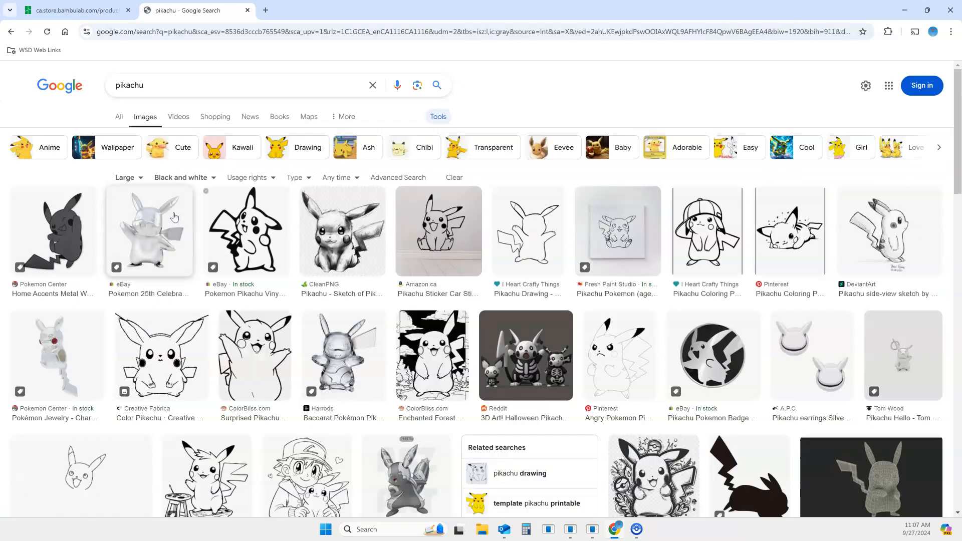
Step: Open the Pikachu coloring page with the baseball cap as a full image in a new tab and enlarge it
click(329, 245)
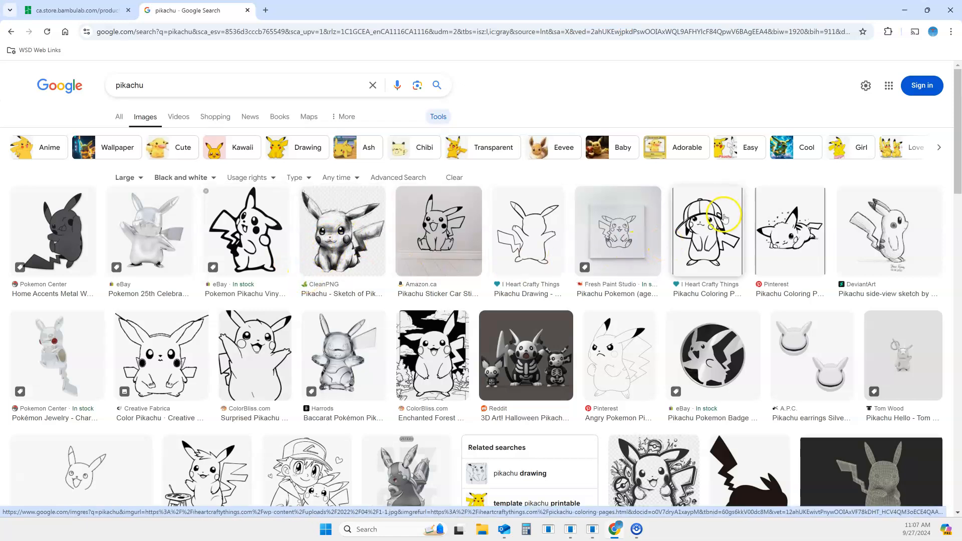
click(714, 239)
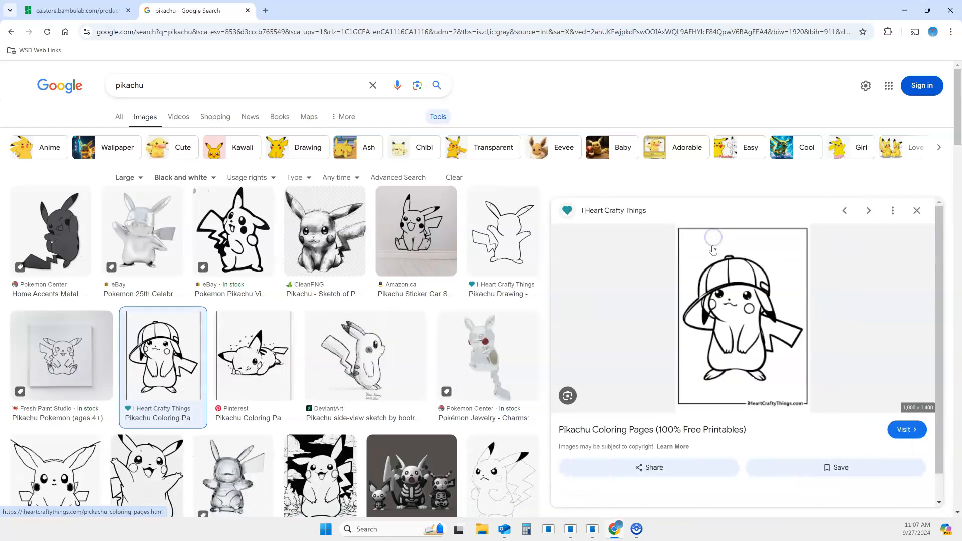
right_click(729, 329)
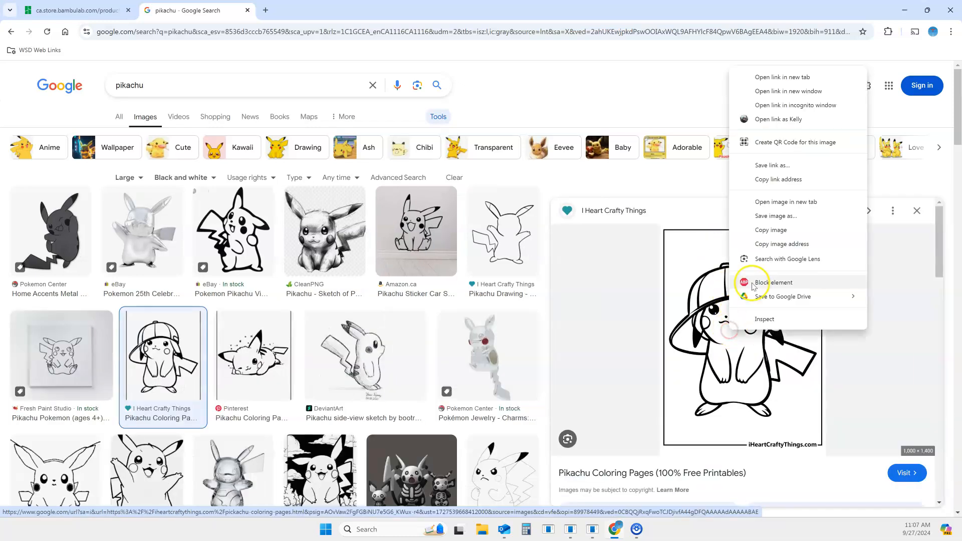
click(790, 203)
click(321, 9)
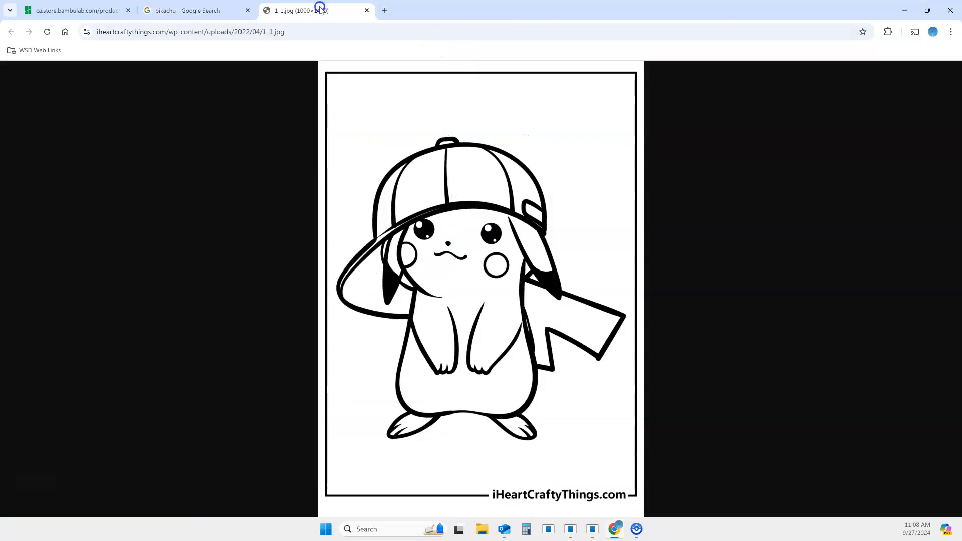
click(410, 202)
scroll(476, 216, up, 3)
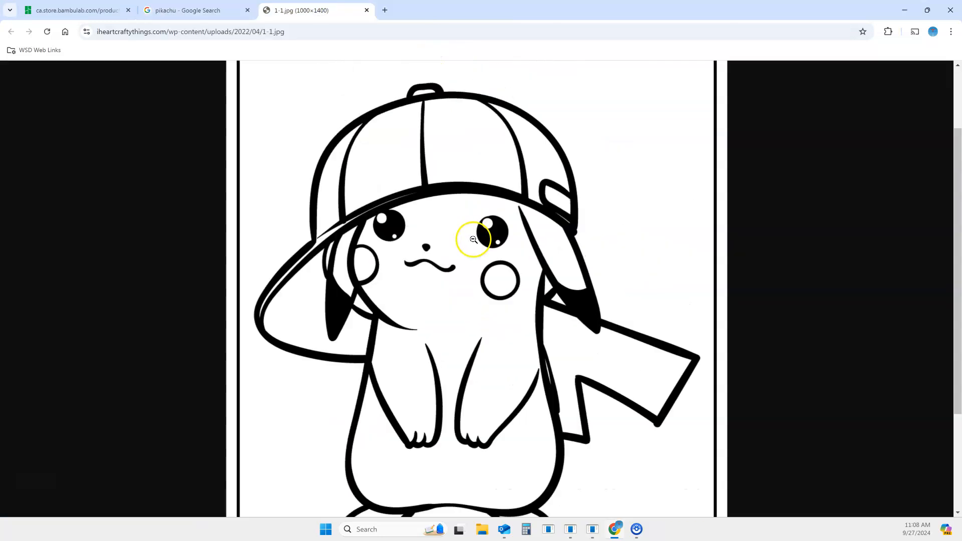
Step: Look over the full-size Pikachu coloring page and copy the image
scroll(453, 240, down, 3)
scroll(447, 243, up, 3)
scroll(448, 243, down, 5)
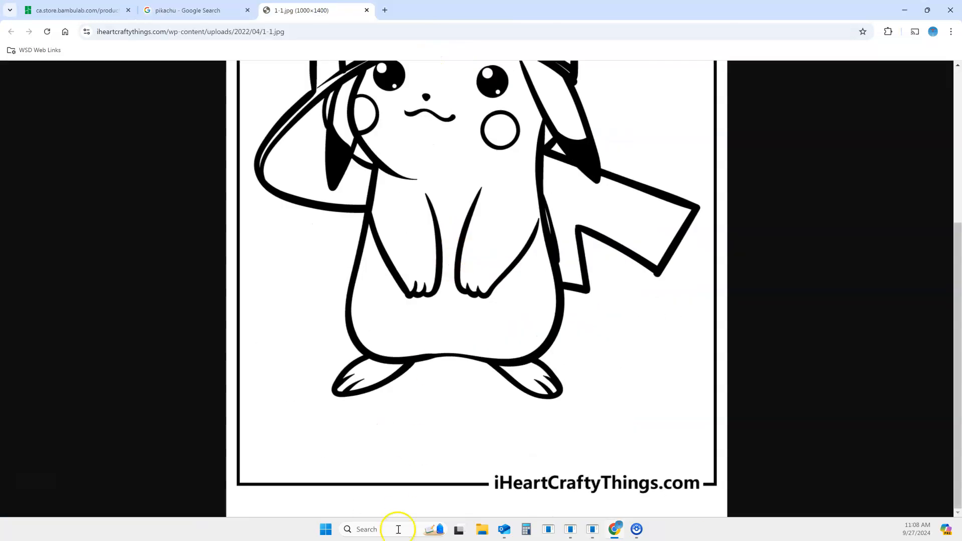
scroll(505, 404, up, 4)
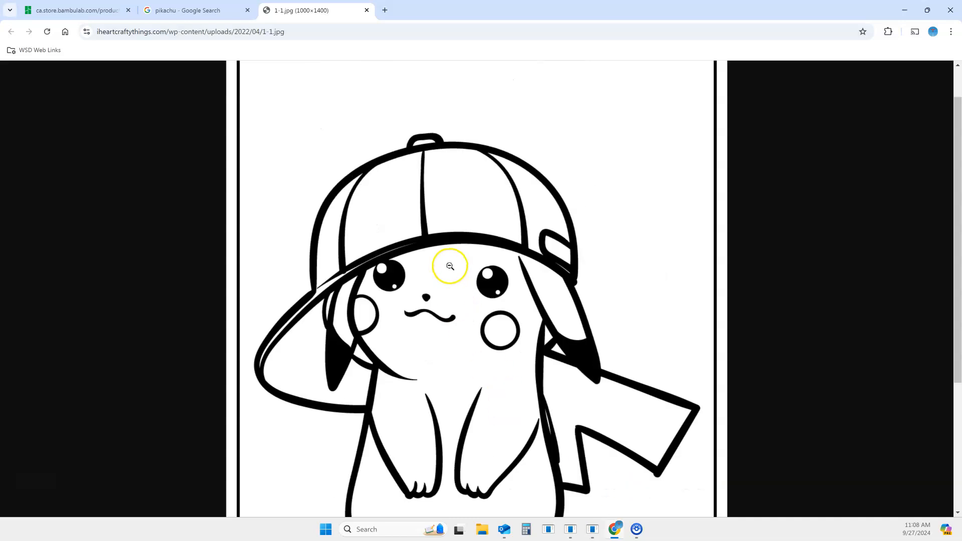
right_click(450, 267)
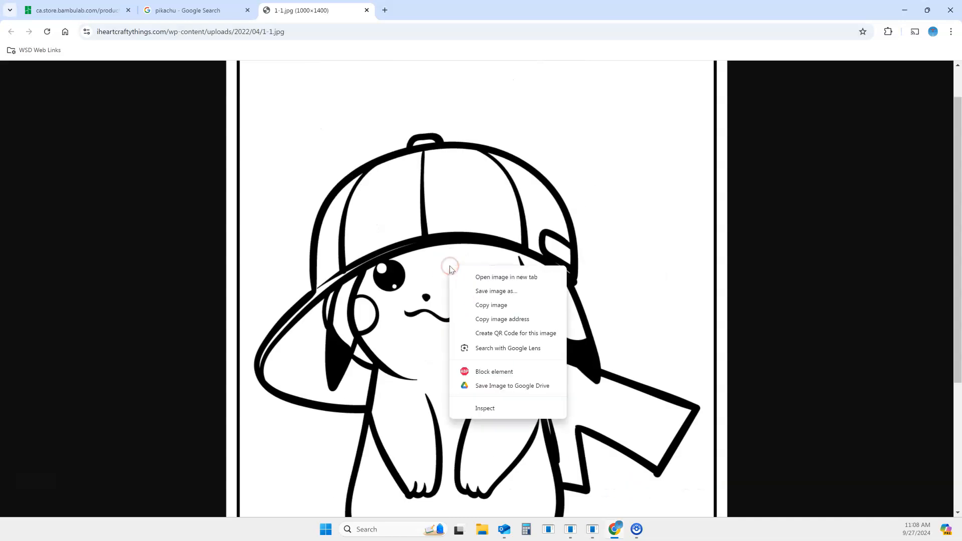
click(495, 307)
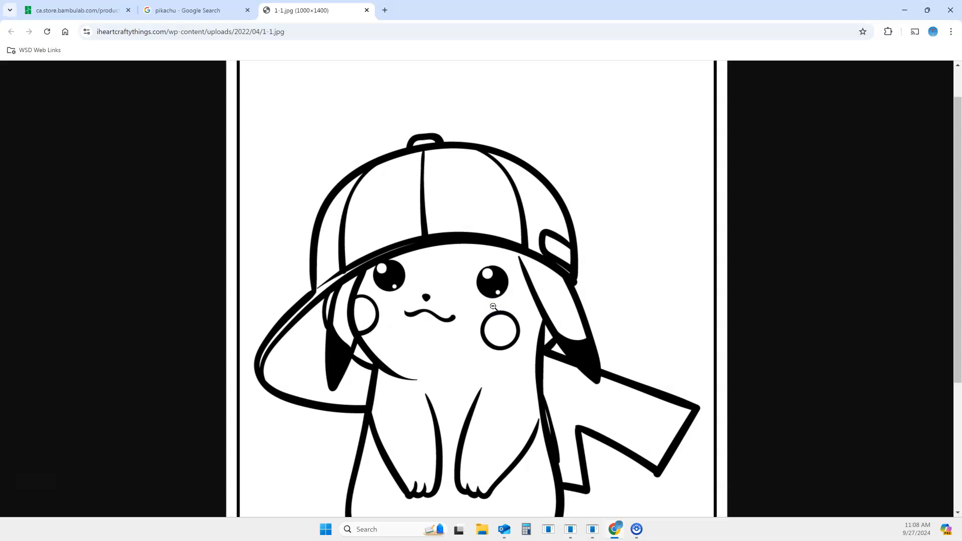
Step: Switch to Illustrator, paste the Pikachu image into the tag document and fit it in the view
click(594, 537)
click(570, 532)
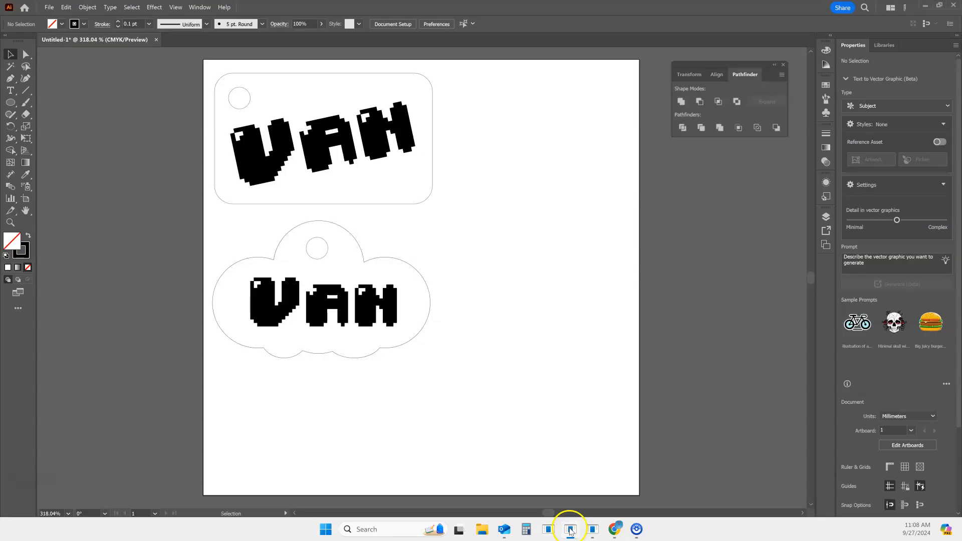
key(ctrl+v)
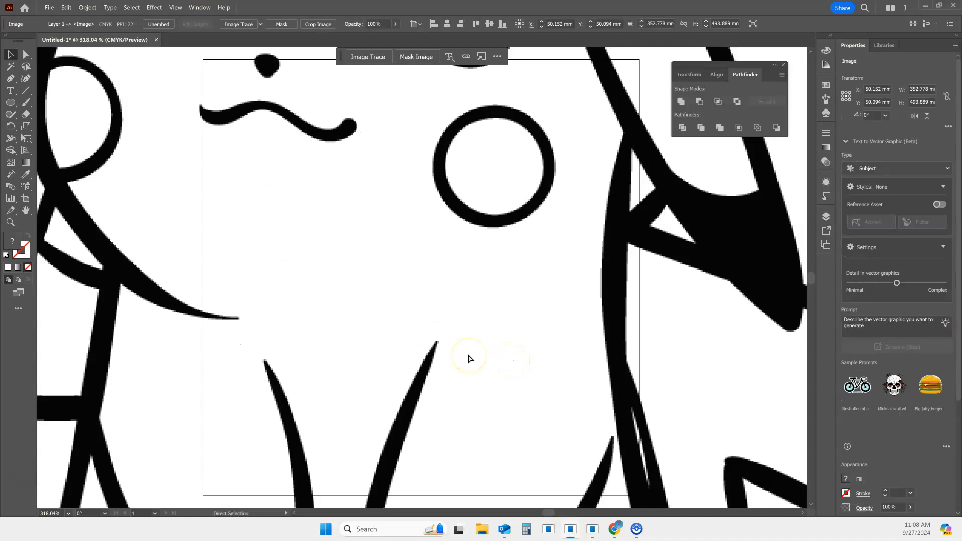
key(ctrl+0)
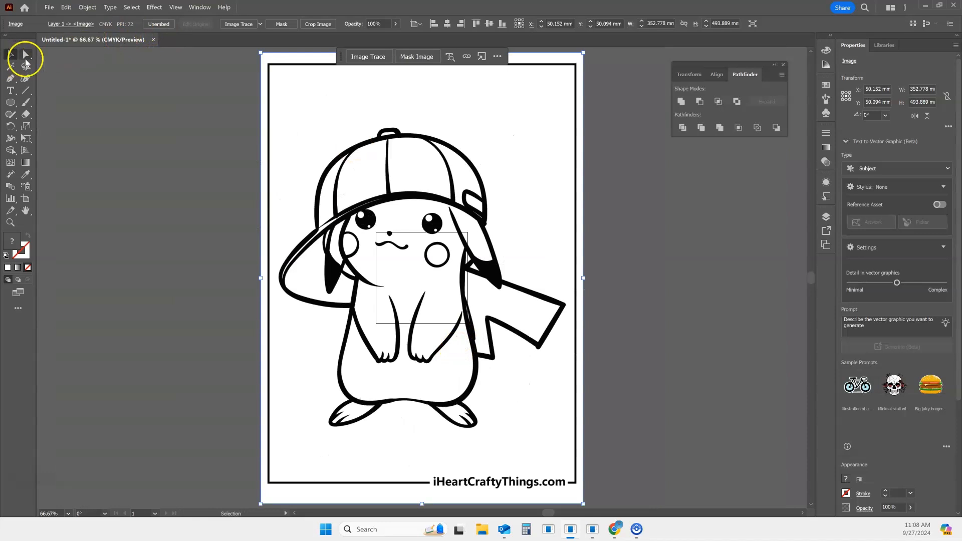
Step: Scale the pasted Pikachu image down to about 25 × 35 mm so it fits on the artboard
drag(581, 55, 445, 307)
key(ctrl+plus)
scroll(444, 311, up, 15)
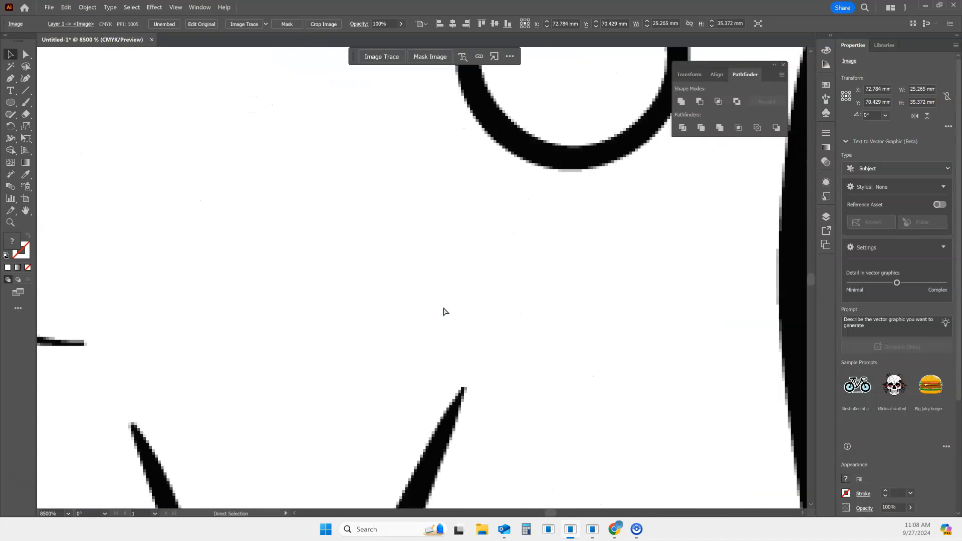
scroll(422, 309, down, 20)
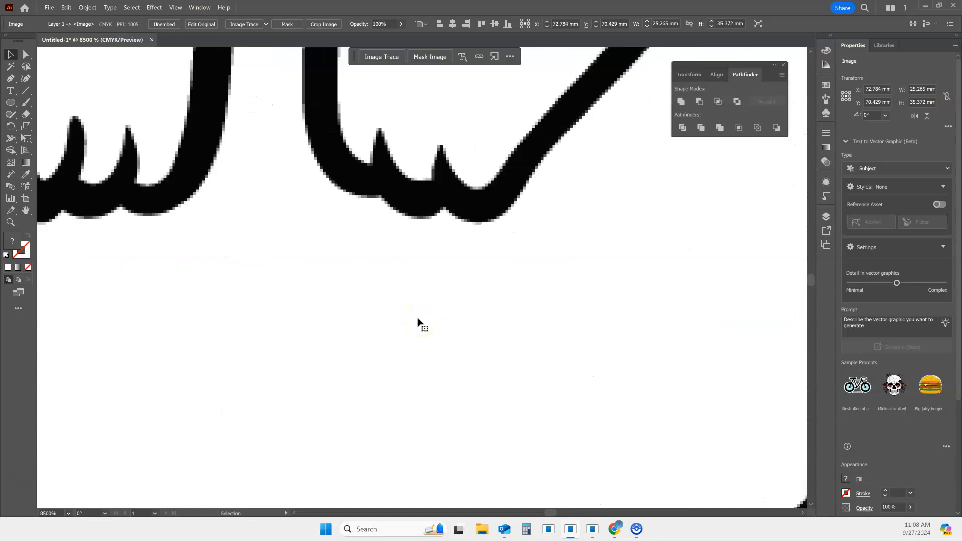
scroll(419, 319, up, 4)
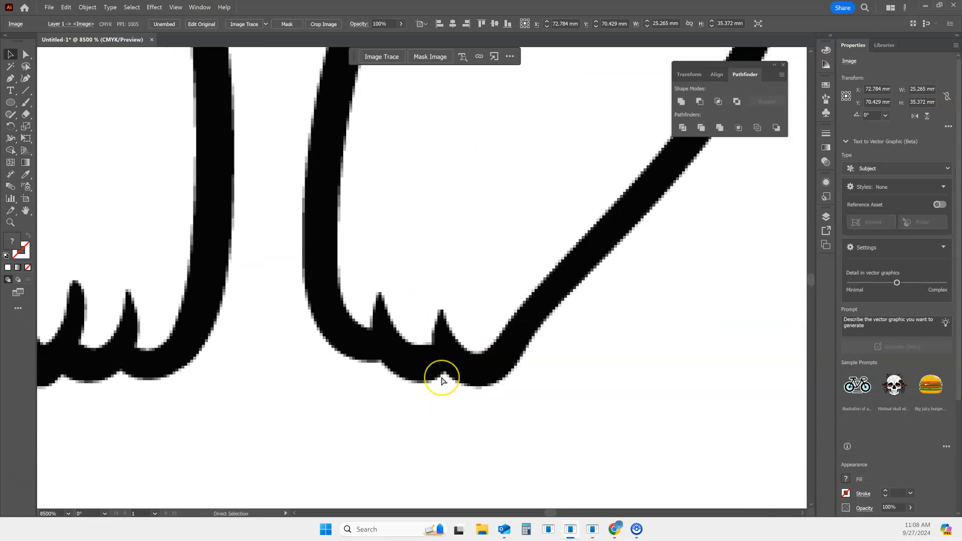
scroll(442, 381, down, 14)
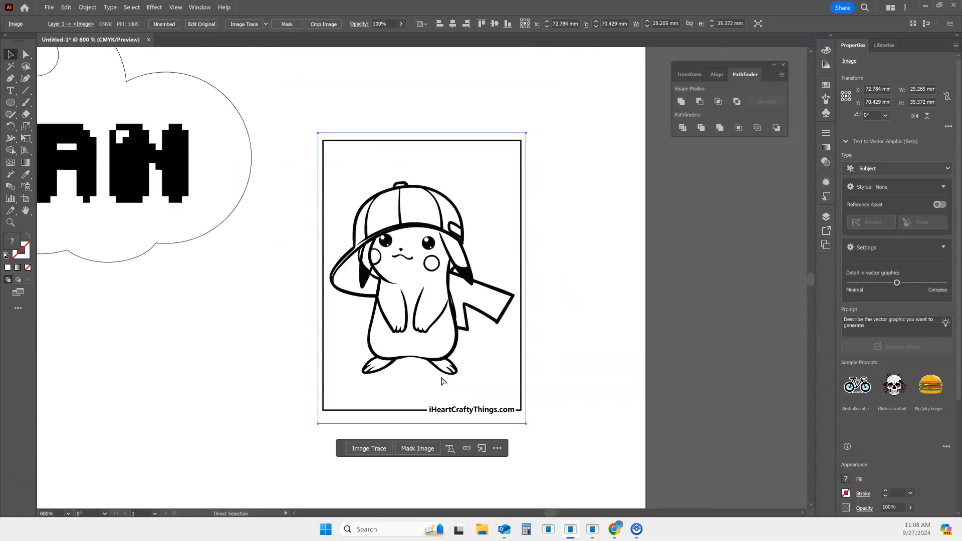
scroll(330, 316, up, 1)
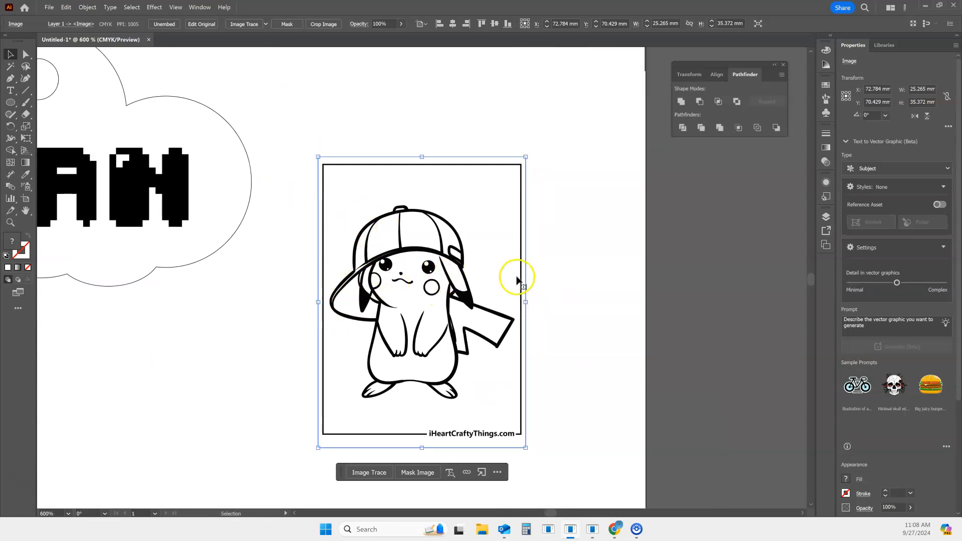
Step: Move the Pikachu image up the artboard, beside the rounded rectangle "Van" tag
scroll(515, 286, up, 3)
drag(459, 350, 512, 164)
scroll(494, 330, up, 3)
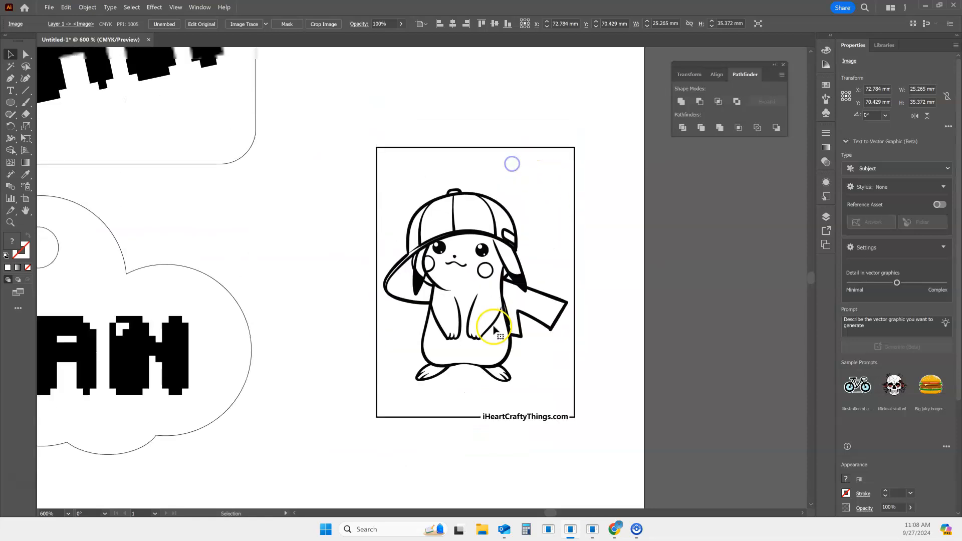
scroll(493, 330, up, 3)
drag(480, 307, 429, 161)
scroll(521, 273, up, 3)
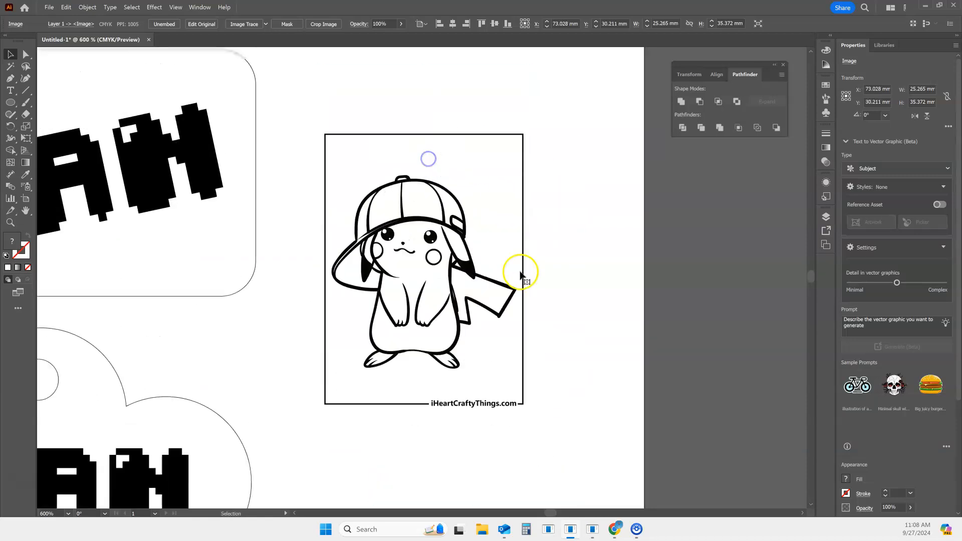
Step: Draw a rounded rectangle about 23 × 31 mm over the Pikachu image, just inside its printed border
click(11, 103)
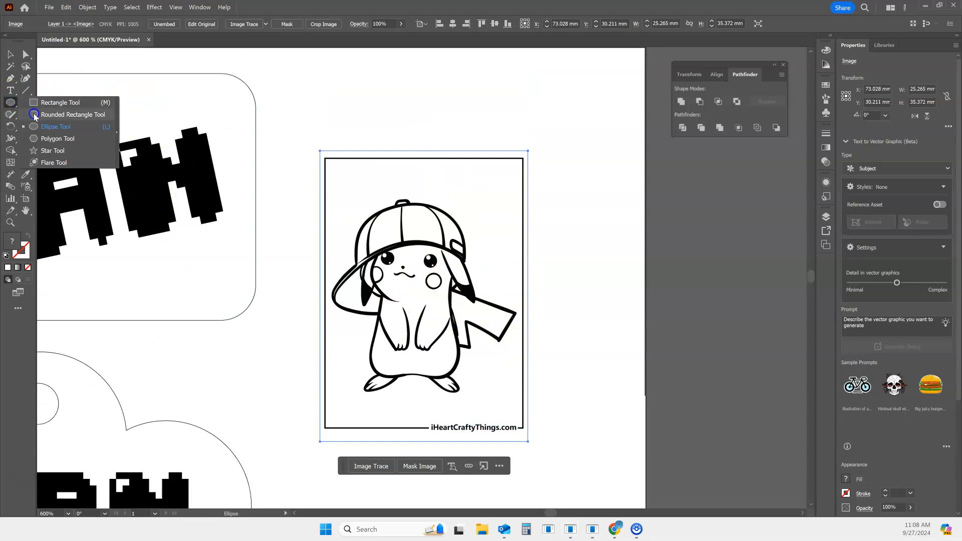
click(34, 114)
drag(330, 166, 520, 419)
Step: Make a clipping mask from the rounded rectangle and Pikachu image, and move the clipped result up toward the artboard's upper-right corner
click(10, 54)
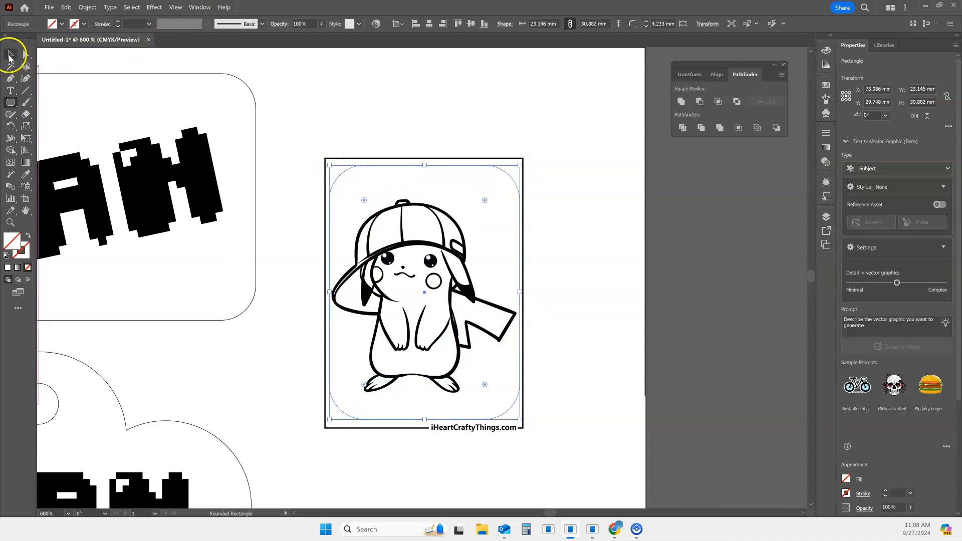
drag(293, 121, 584, 464)
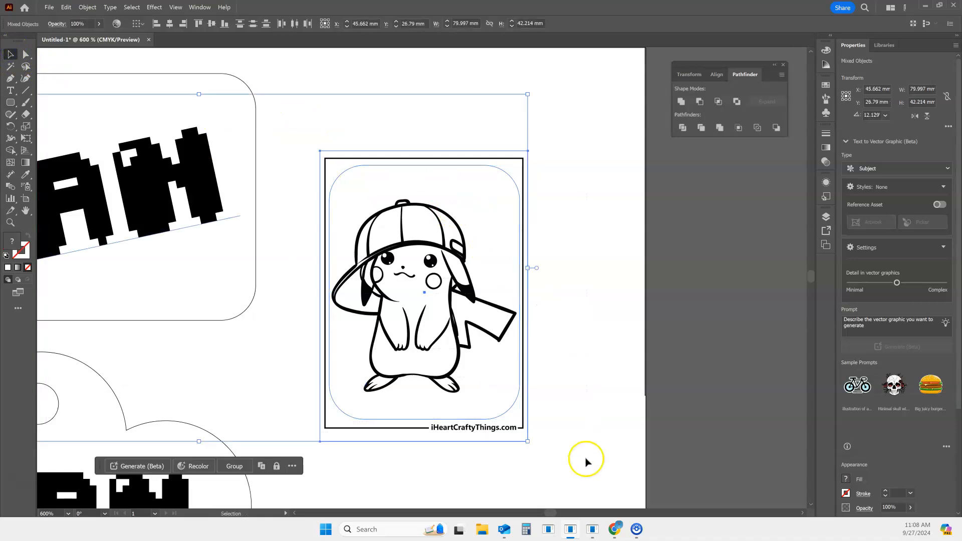
click(560, 323)
drag(560, 322, 411, 223)
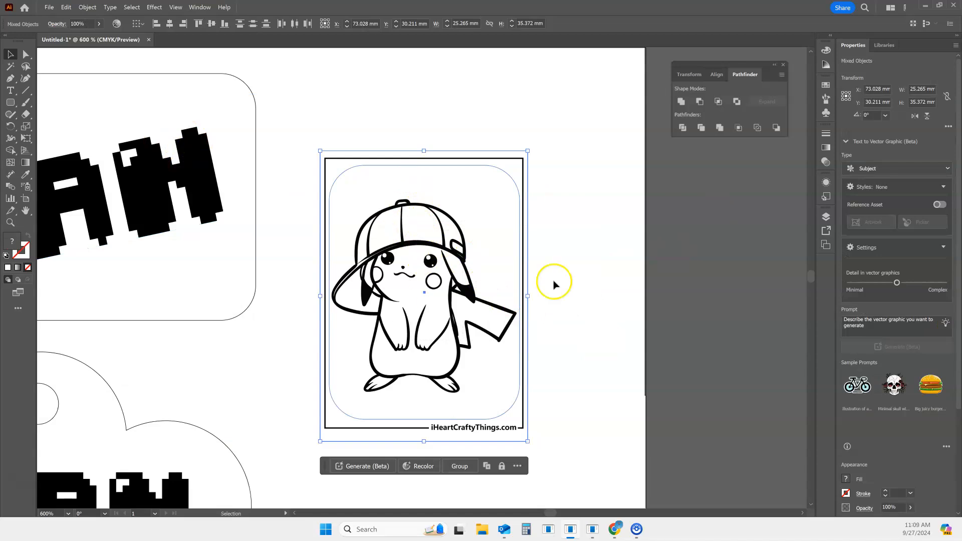
right_click(402, 256)
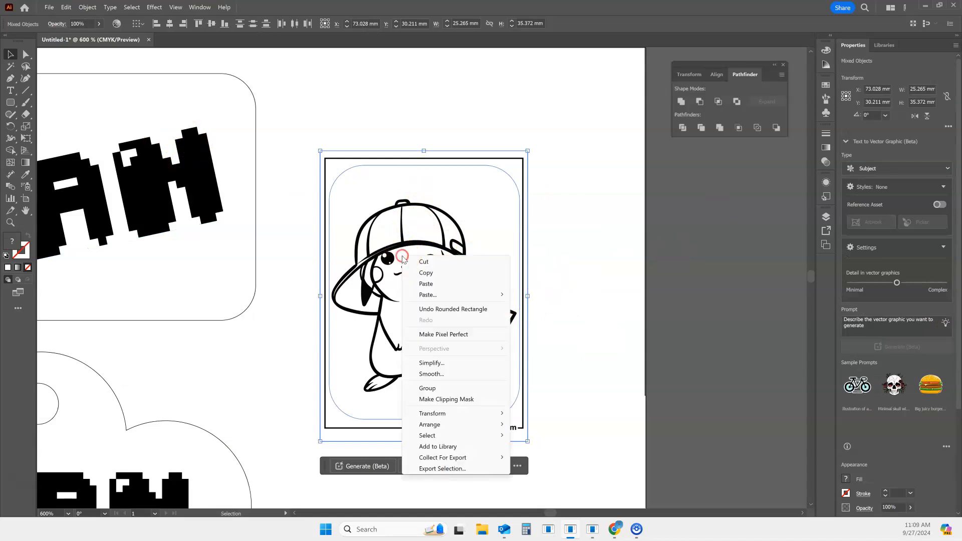
click(484, 401)
click(579, 393)
drag(421, 318, 466, 241)
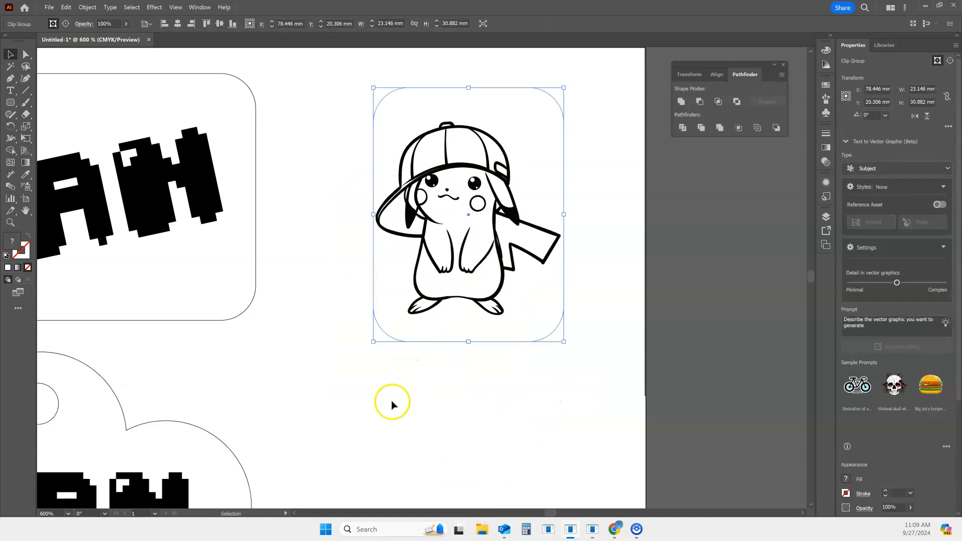
Step: Draw a rounded rectangle about 26 × 34 mm around the clipped Pikachu, with no fill and a 0.1 pt black stroke
click(10, 102)
drag(354, 74, 569, 350)
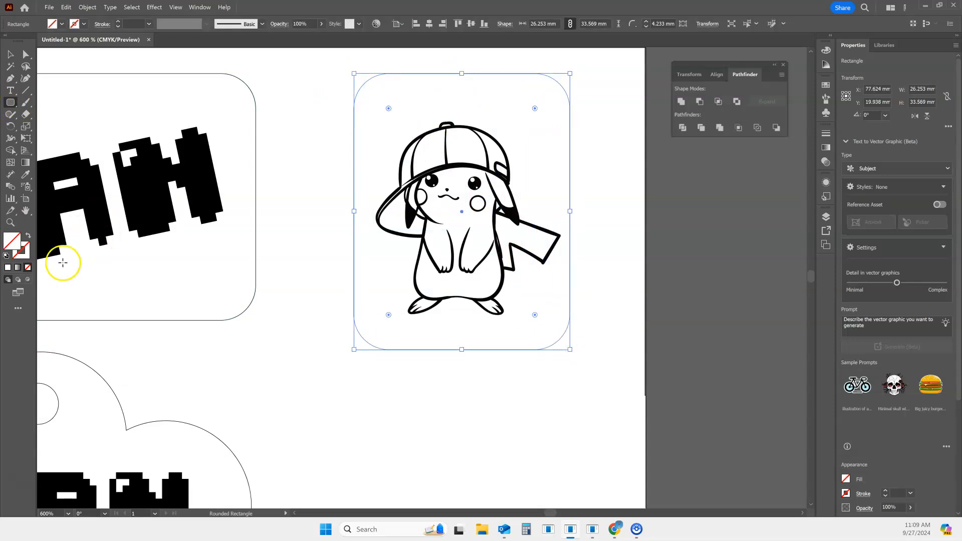
click(6, 256)
click(13, 245)
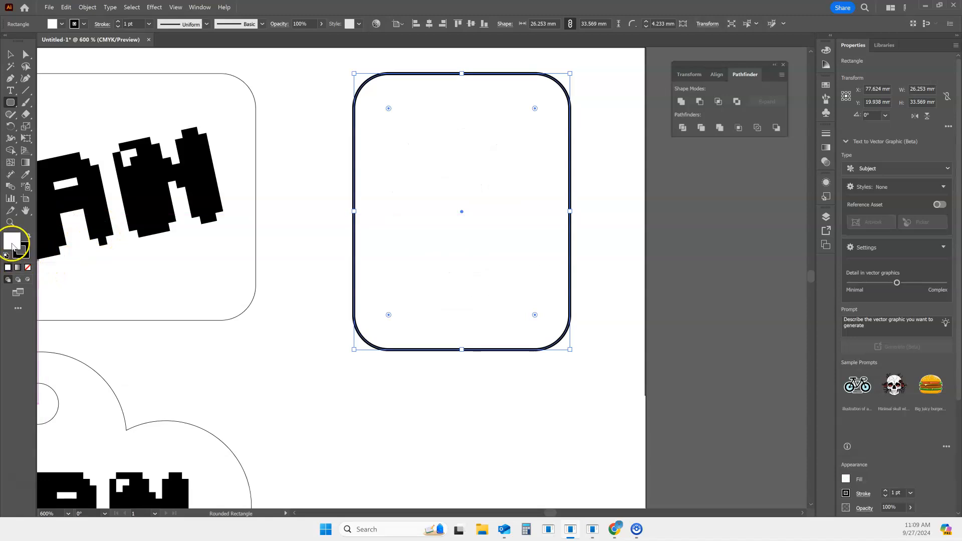
click(28, 269)
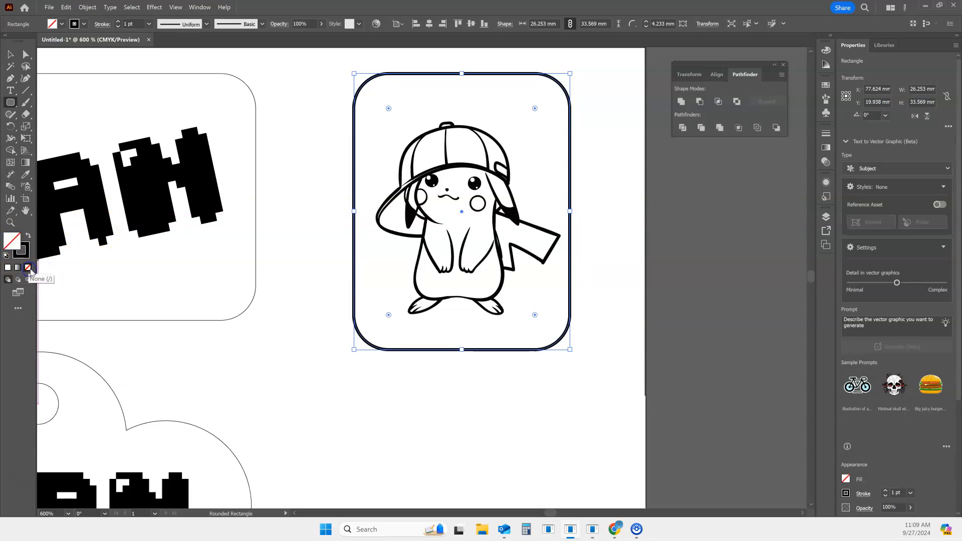
click(136, 25)
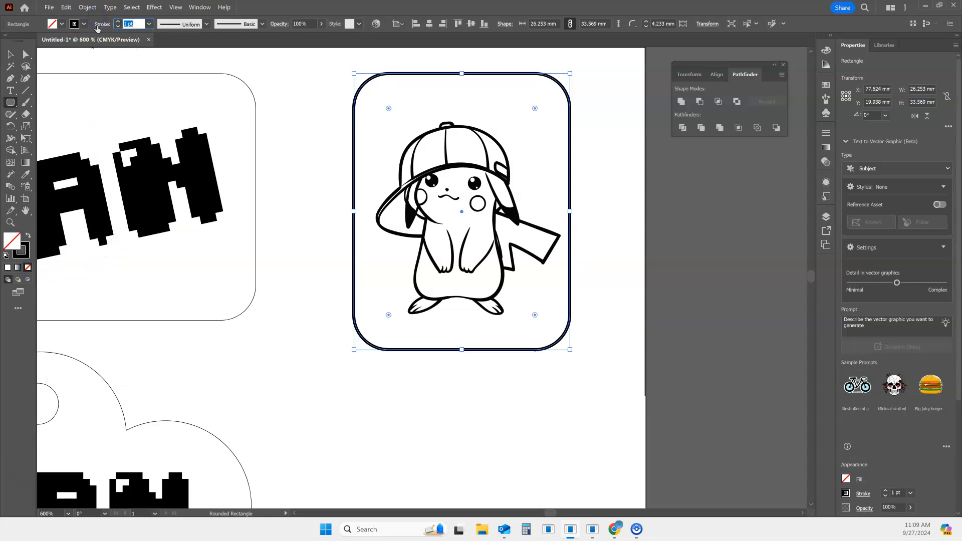
key(Return)
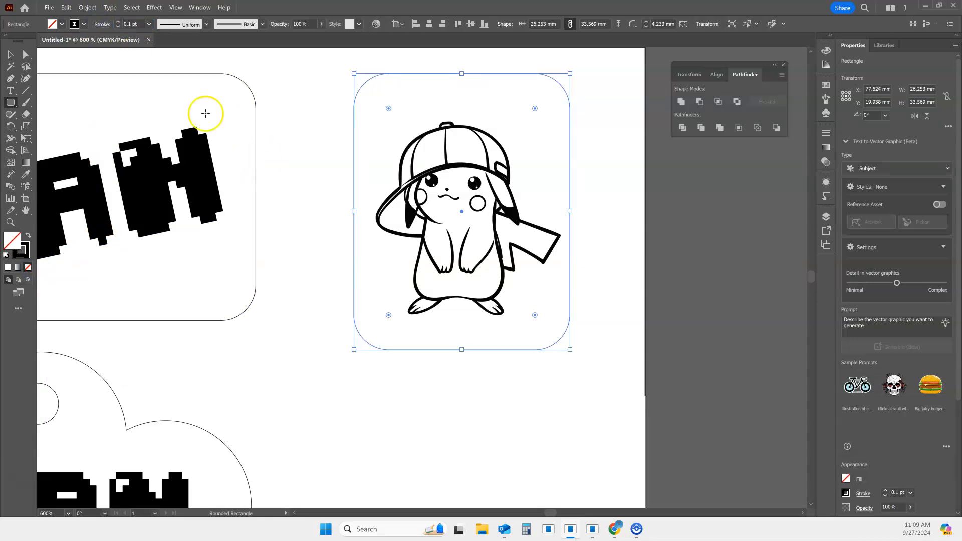
Step: Duplicate the hole circle from the rounded rectangle "Van" tag into the upper-left corner of the Pikachu tag
scroll(228, 243, up, 2)
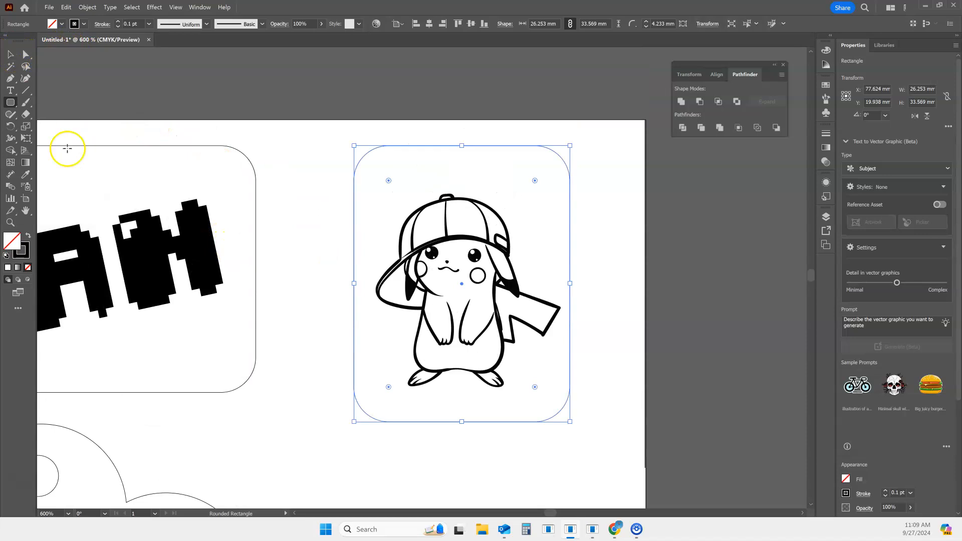
click(308, 287)
click(511, 289)
key(ctrl+z)
drag(288, 291, 477, 262)
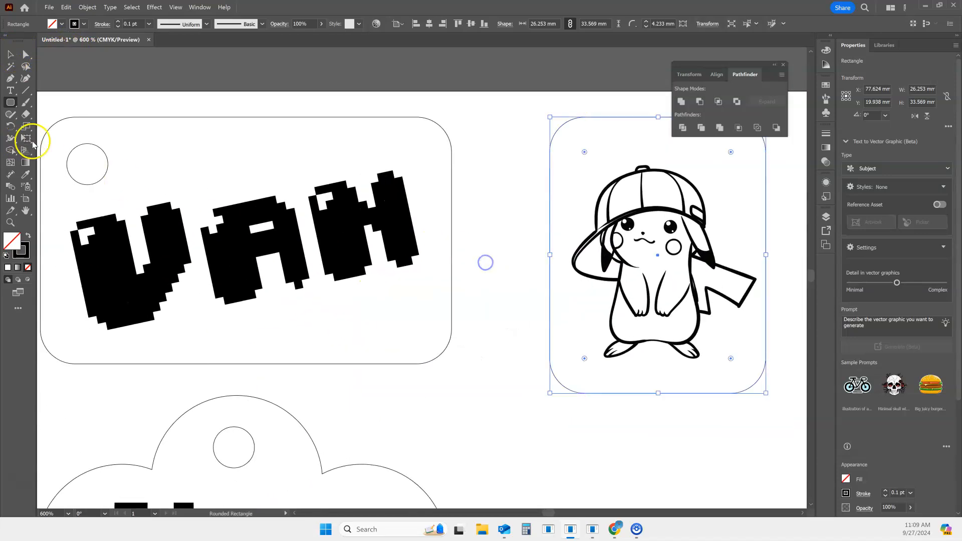
key(v)
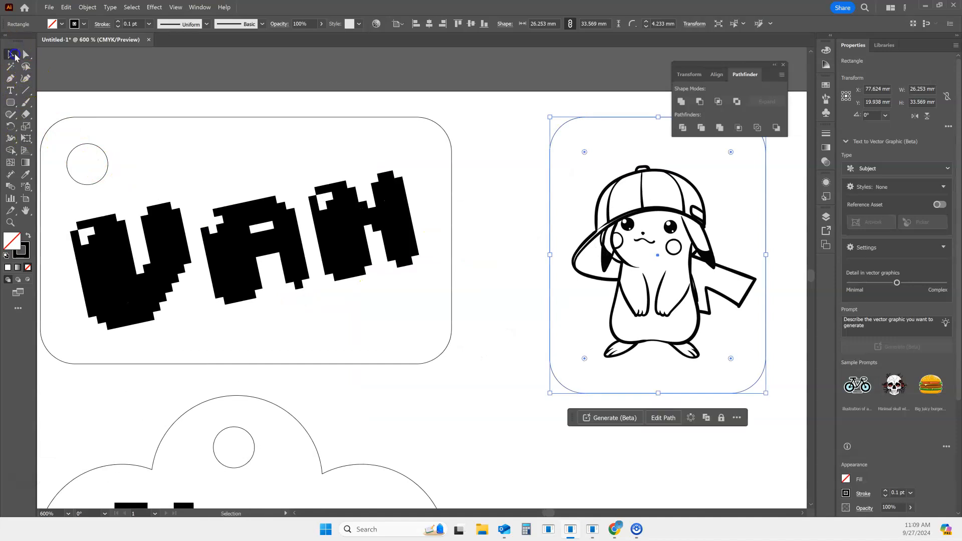
click(78, 159)
drag(74, 159, 601, 149)
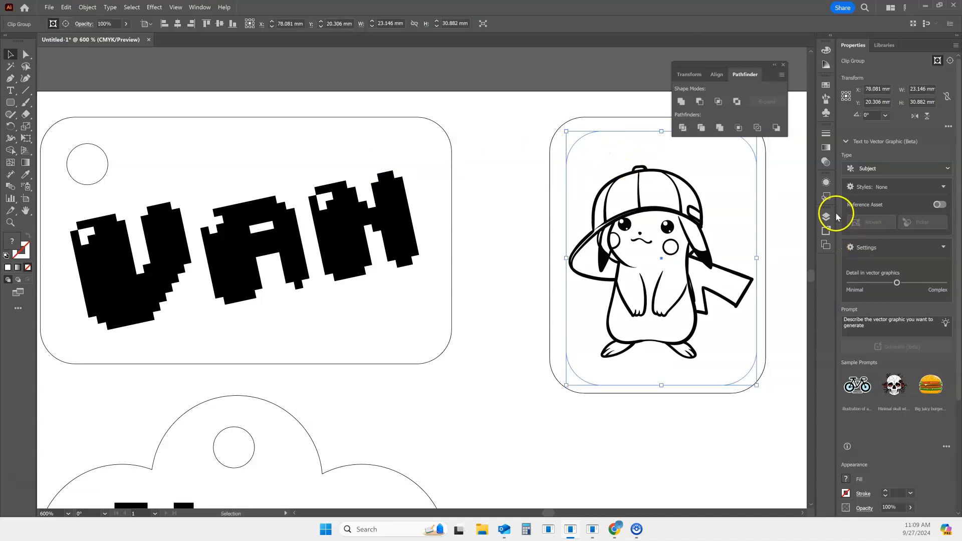
Step: Expand Layer 1 to check the object order, and send the clipped Pikachu image to the back
click(825, 220)
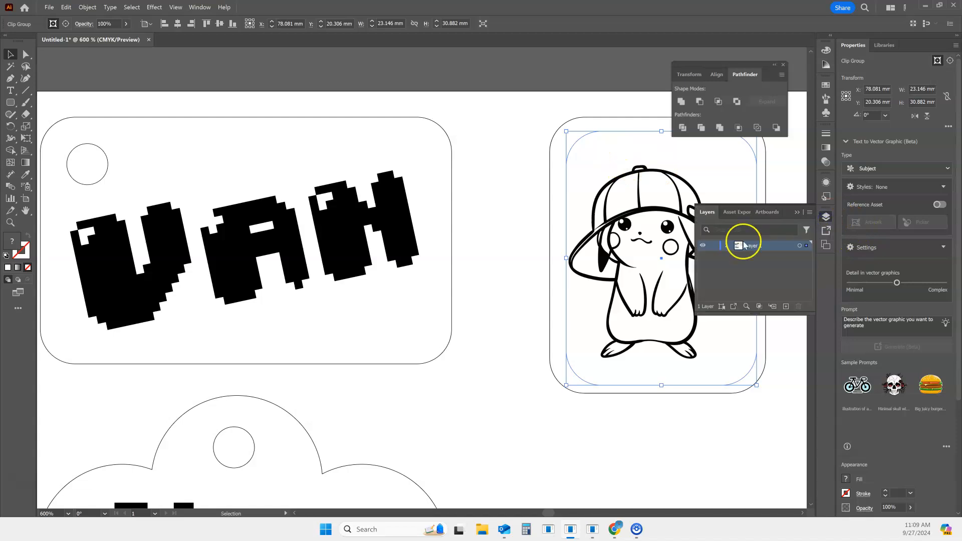
click(726, 246)
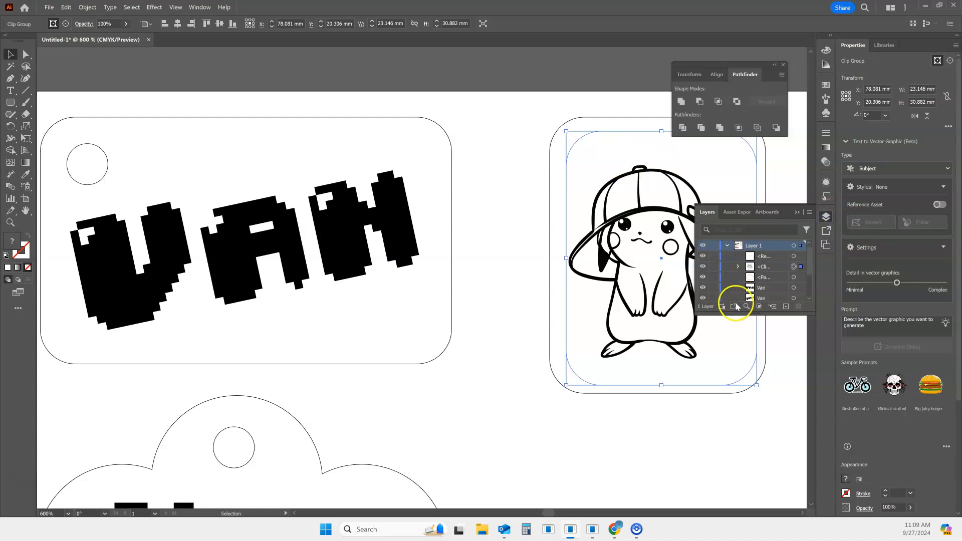
scroll(738, 273, down, 2)
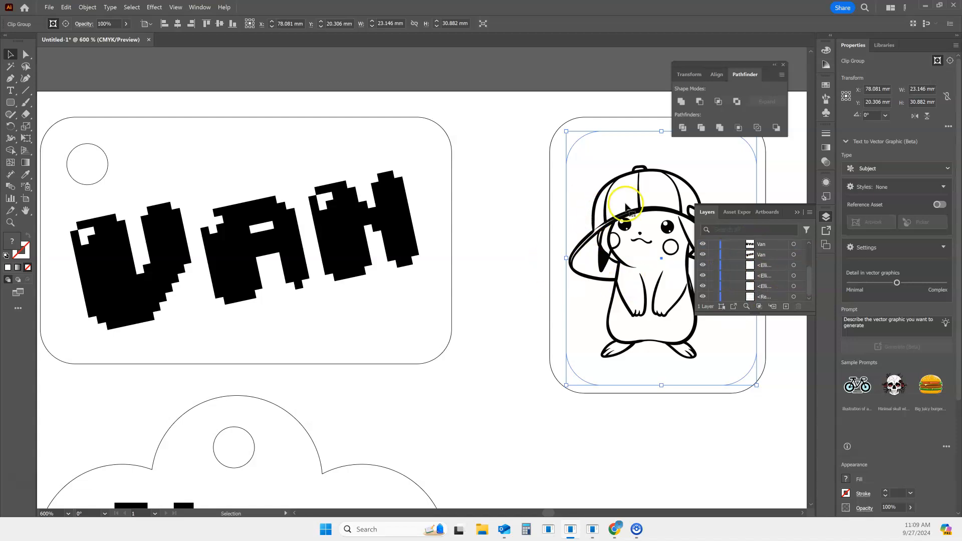
click(626, 420)
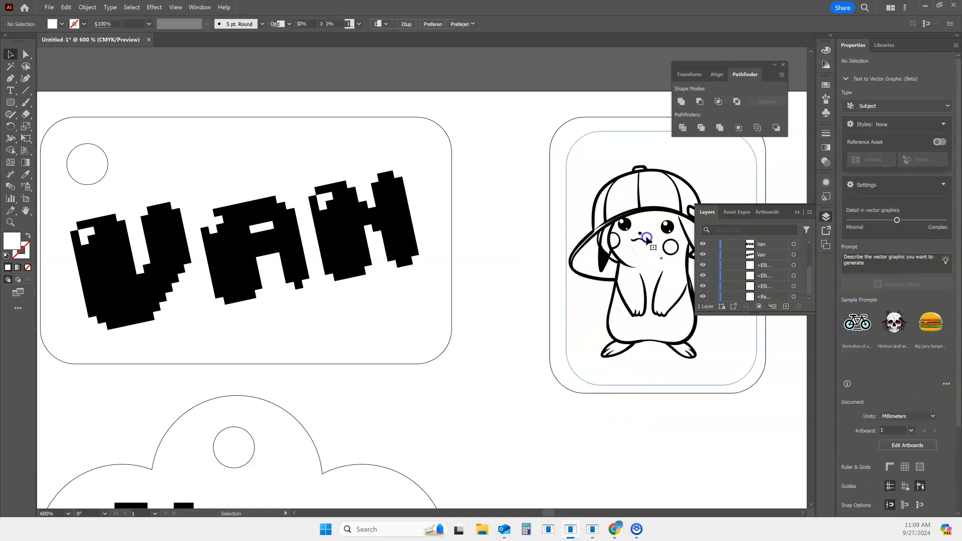
click(648, 240)
right_click(635, 229)
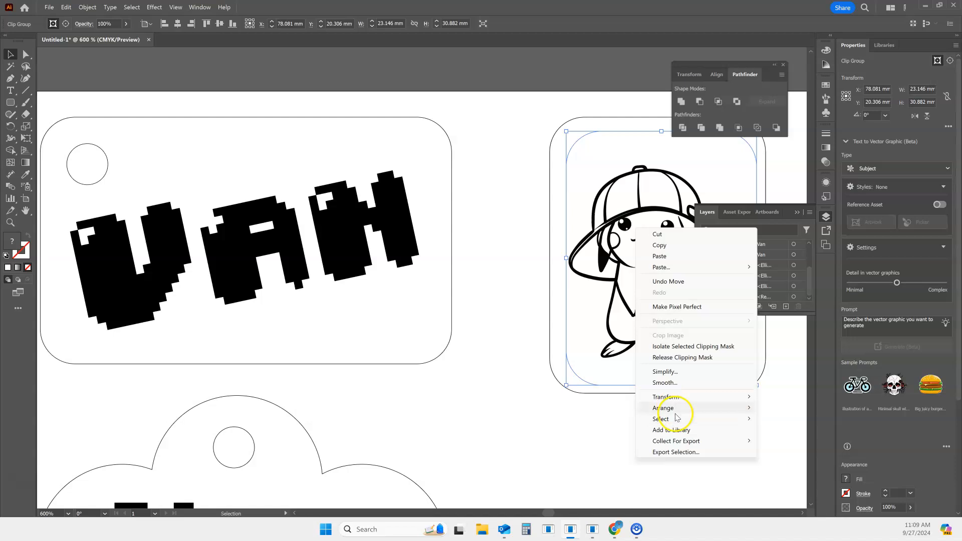
mouse_move(672, 408)
click(797, 441)
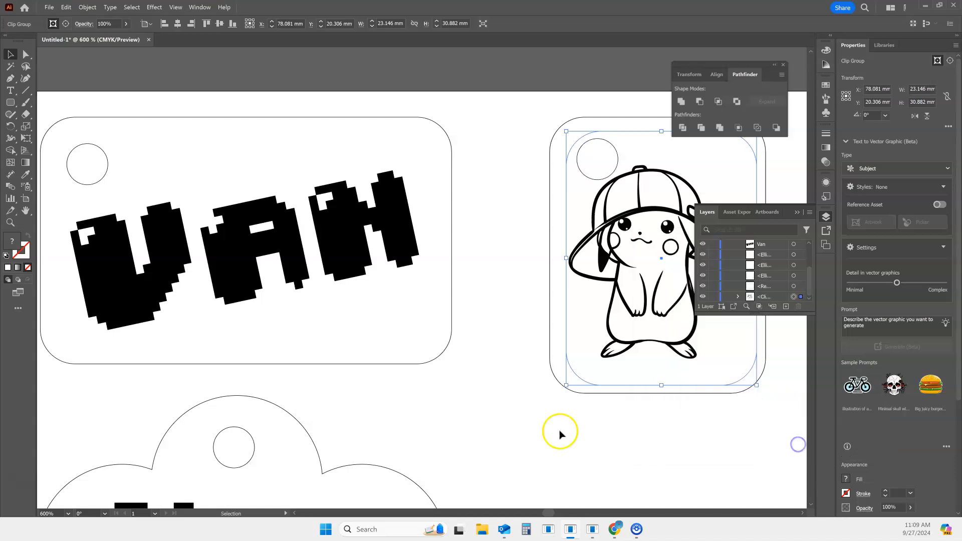
Step: Enlarge the whole Pikachu tag until its clipped image is about 30 × 40 mm, and duplicate that clipped image below the tag
click(571, 445)
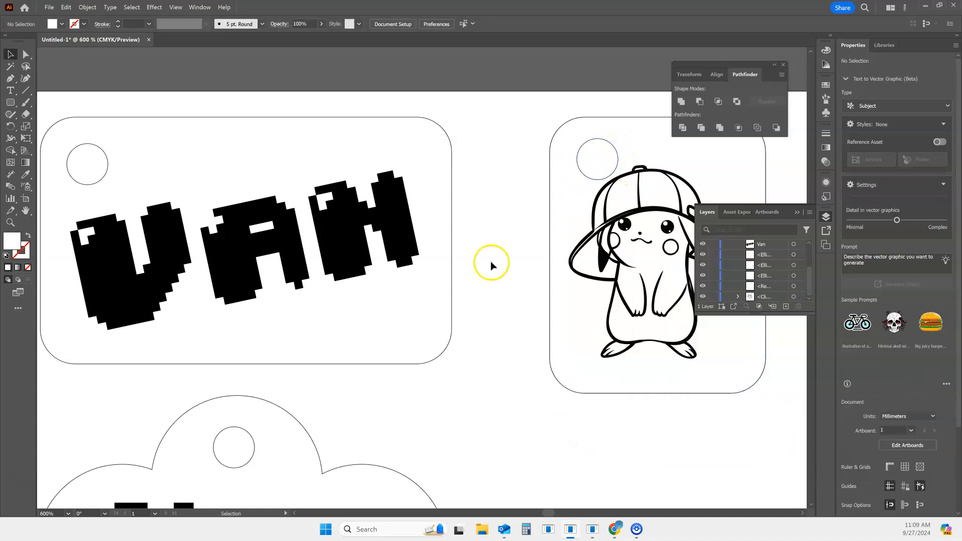
key(ctrl+minus)
key(ctrl+minus)
key(ctrl+minus)
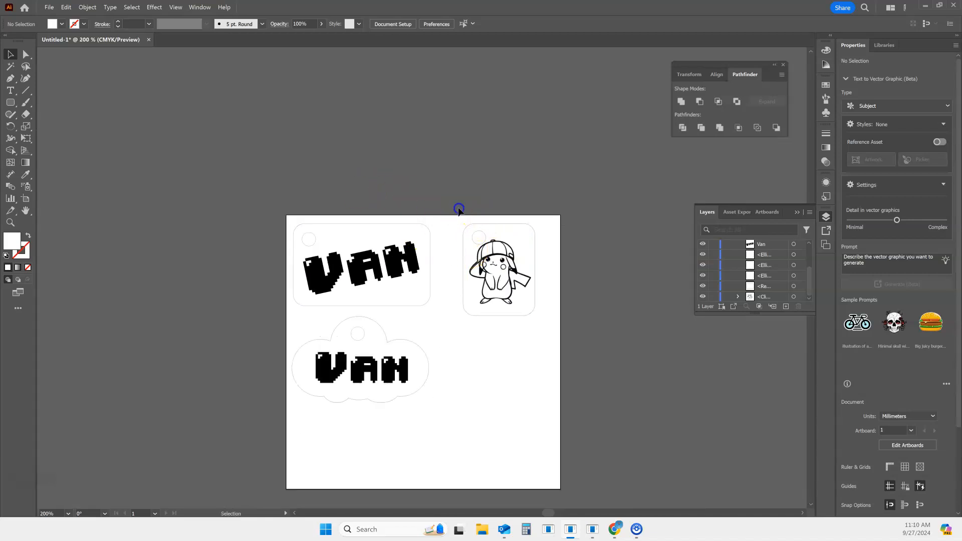
drag(459, 208, 568, 348)
drag(513, 287, 551, 346)
drag(511, 305, 497, 419)
click(678, 323)
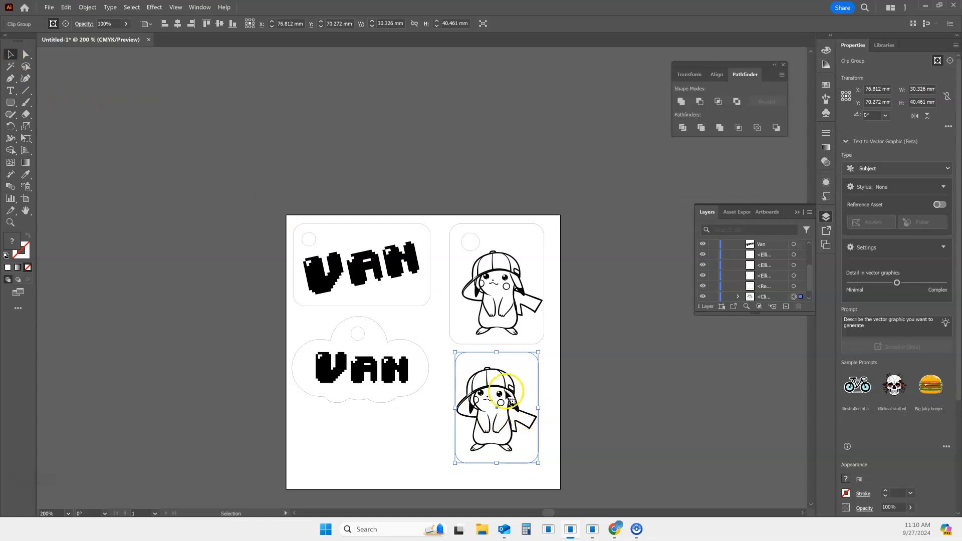
Step: Release the clipping mask of the lower Pikachu copy and delete the leftover rounded rectangle, keeping the image below the tag
right_click(498, 386)
click(550, 296)
click(612, 474)
drag(537, 468, 483, 475)
click(521, 399)
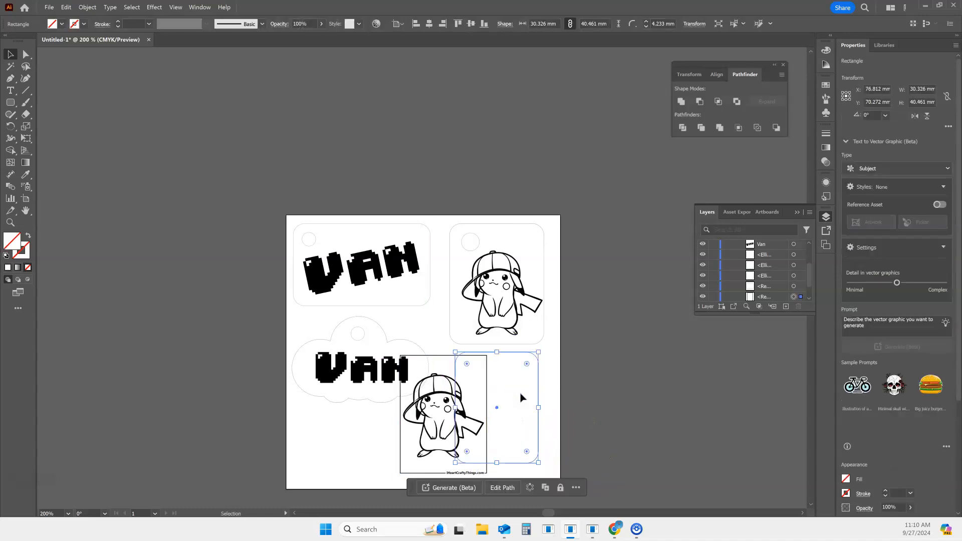
click(498, 407)
drag(448, 431, 502, 433)
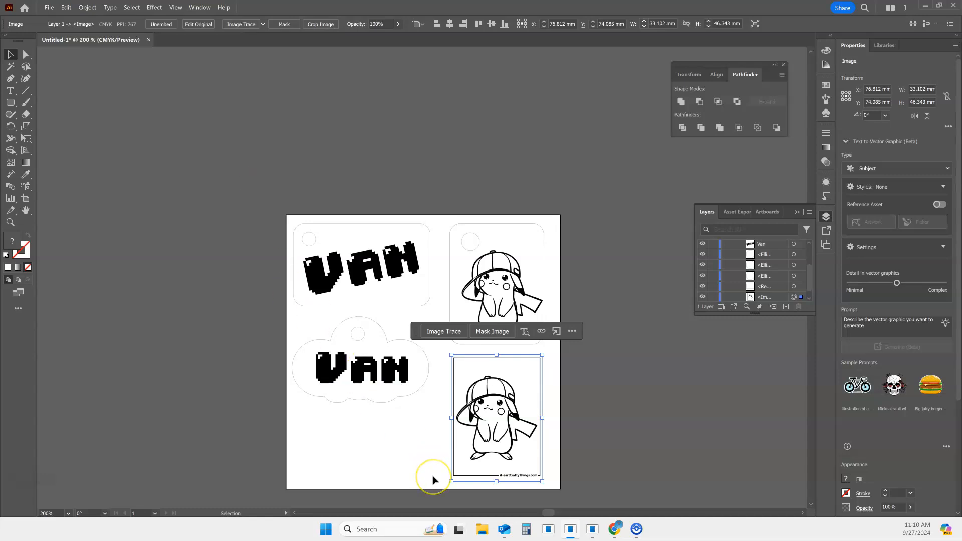
Step: Convert the lower Pikachu image to a vector tracing with Image Trace, using the default preset
key(ctrl+equal)
key(ctrl+equal)
key(ctrl+equal)
key(ctrl+equal)
key(ctrl+equal)
key(ctrl+equal)
key(ctrl+equal)
key(ctrl+equal)
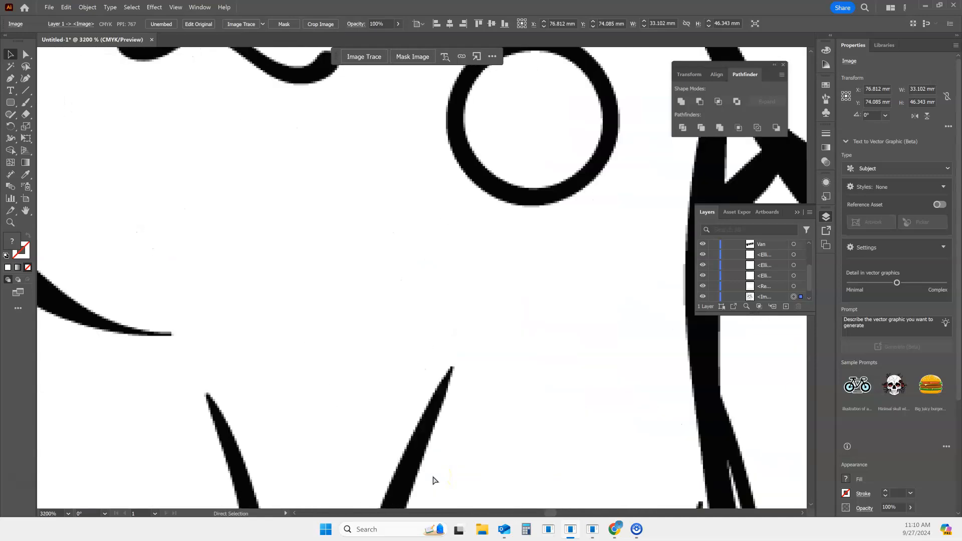
key(ctrl+equal)
key(ctrl+equal)
scroll(396, 431, down, 5)
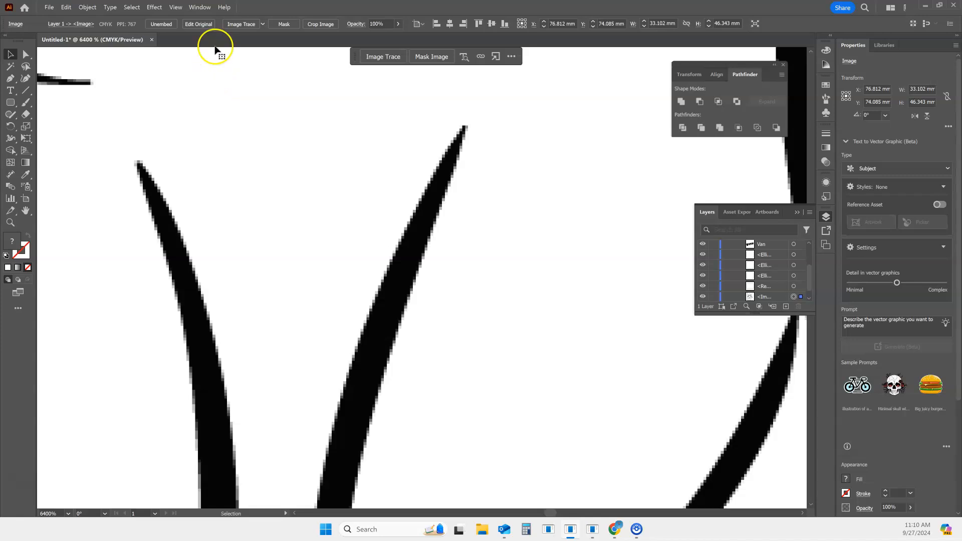
click(241, 24)
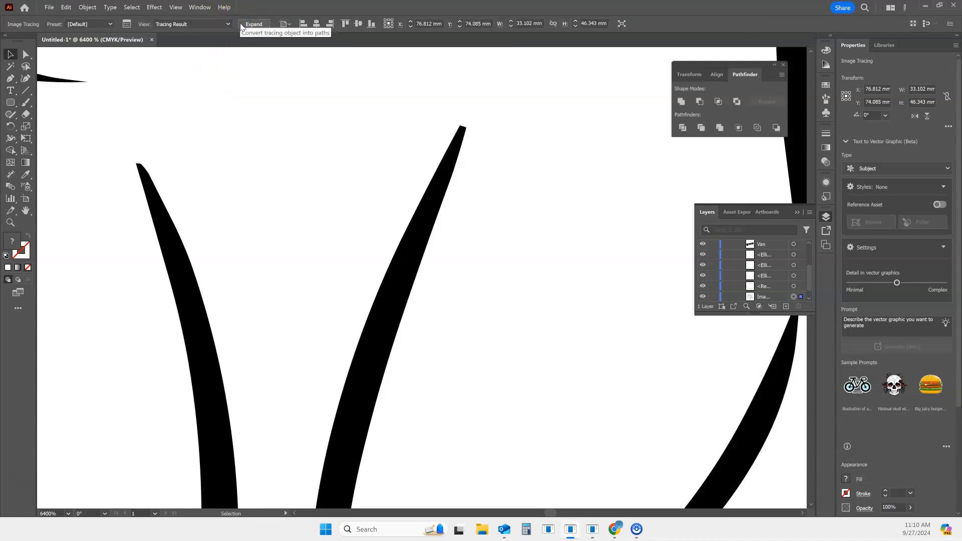
Step: Expand the Pikachu tracing into editable paths
key(ctrl+minus)
key(ctrl+minus)
key(ctrl+minus)
key(ctrl+minus)
key(ctrl+minus)
key(ctrl+minus)
key(ctrl+minus)
key(ctrl+minus)
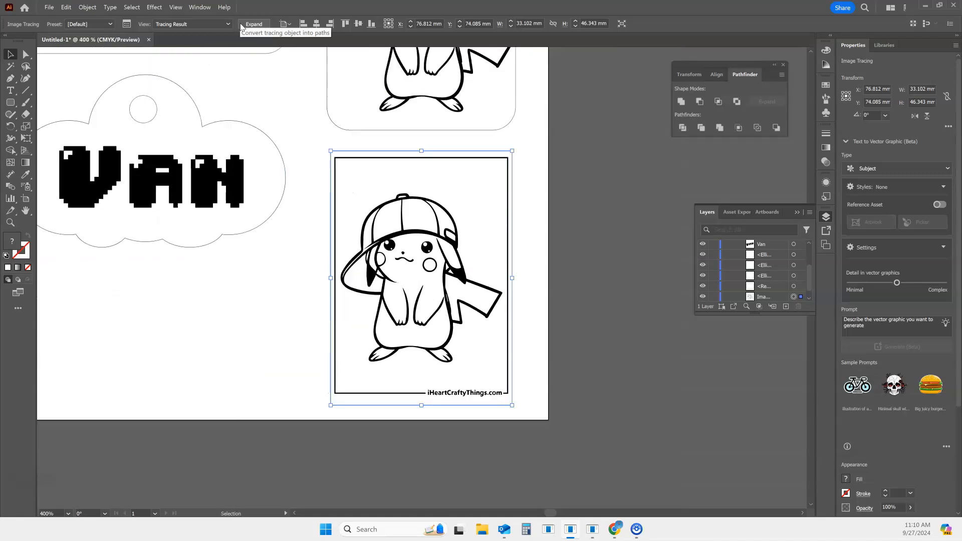
key(ctrl+minus)
key(ctrl+minus)
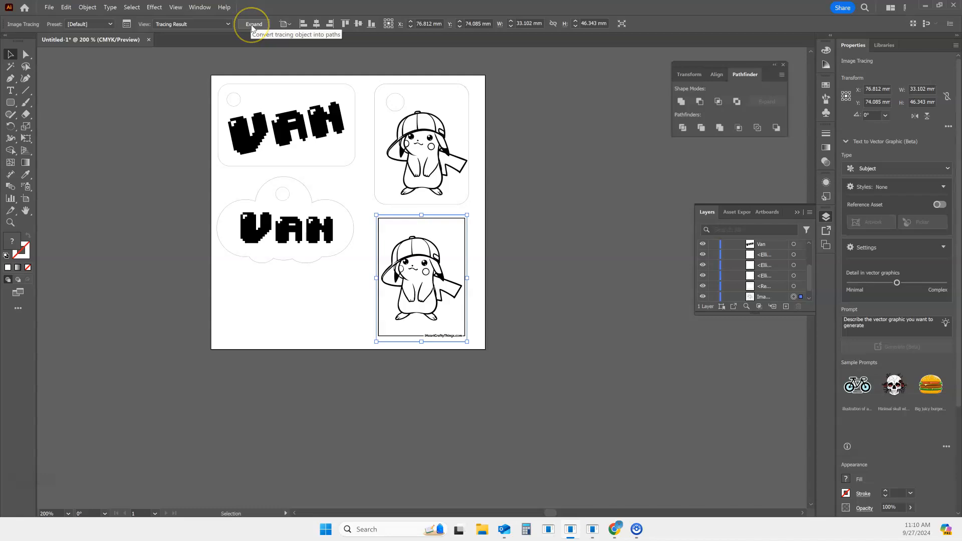
click(252, 26)
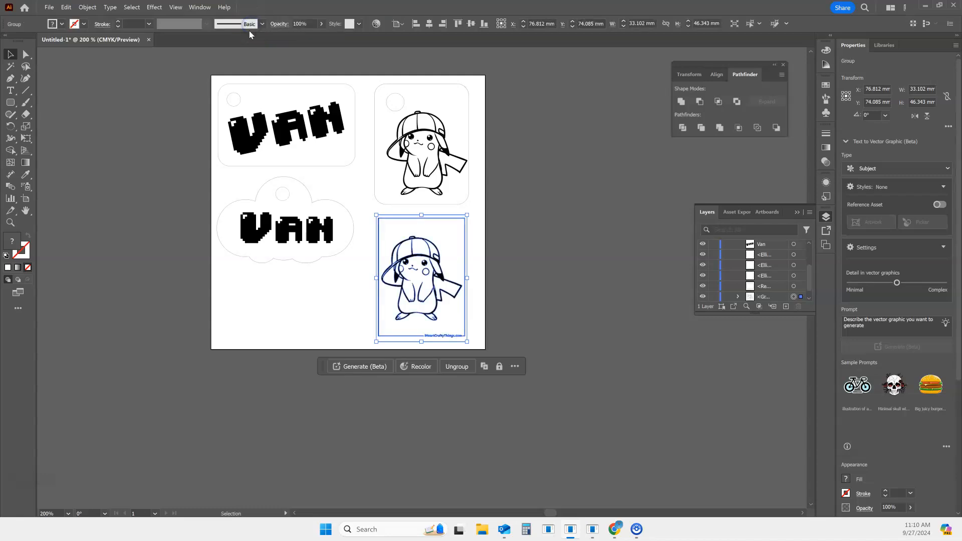
Step: Examine the line edges of the expanded Pikachu paths up close
key(ctrl+plus)
key(ctrl+plus)
key(ctrl+plus)
key(ctrl+plus)
key(ctrl+plus)
key(ctrl+plus)
key(ctrl+plus)
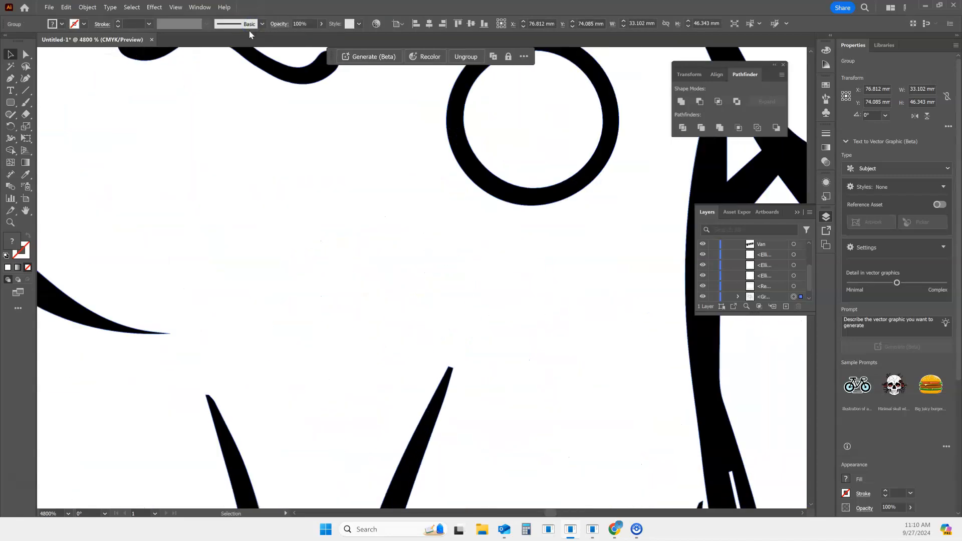
key(ctrl+minus)
key(ctrl+minus)
key(ctrl+minus)
key(ctrl+minus)
key(ctrl+minus)
key(ctrl+minus)
key(ctrl+minus)
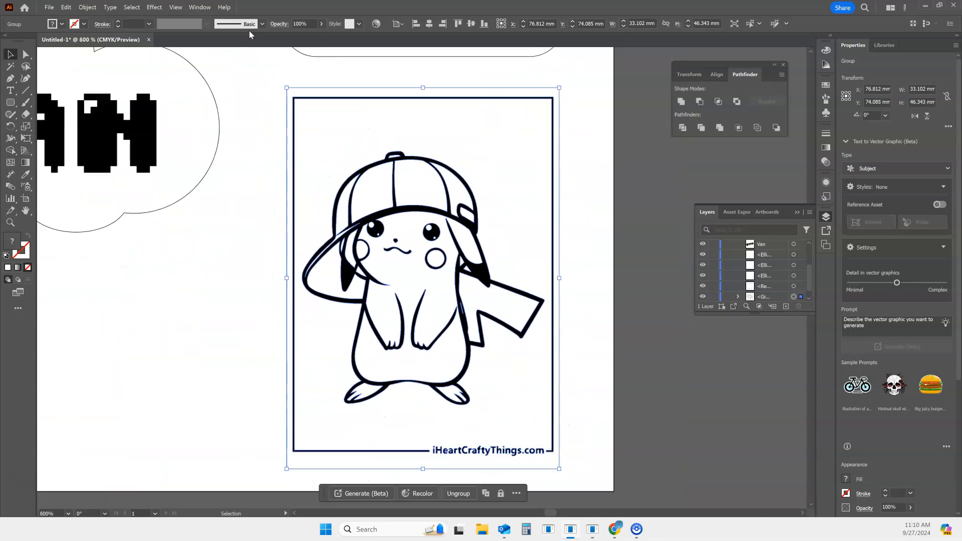
Step: Delete the rectangular frame and the website text around the traced Pikachu with the Direct Selection tool
click(81, 49)
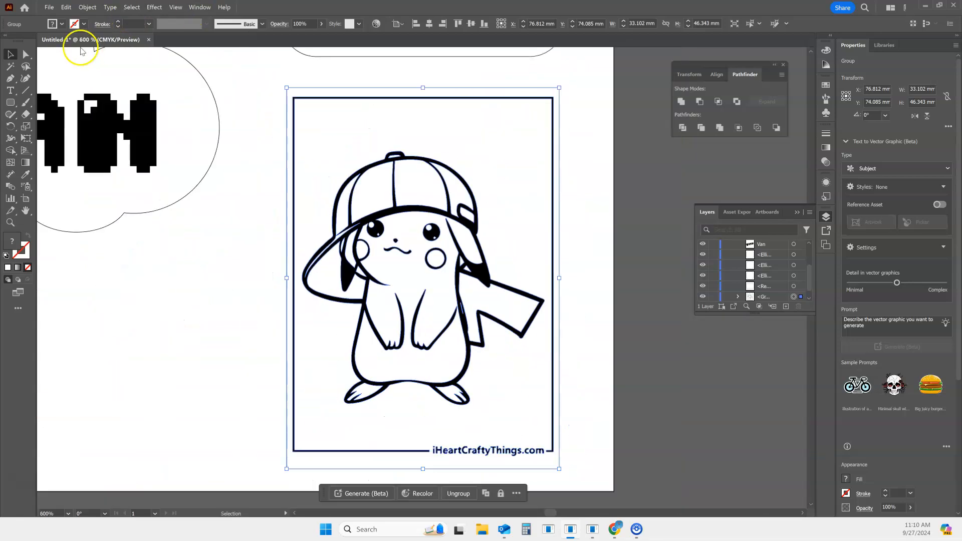
click(25, 56)
drag(414, 343, 416, 344)
drag(275, 83, 310, 120)
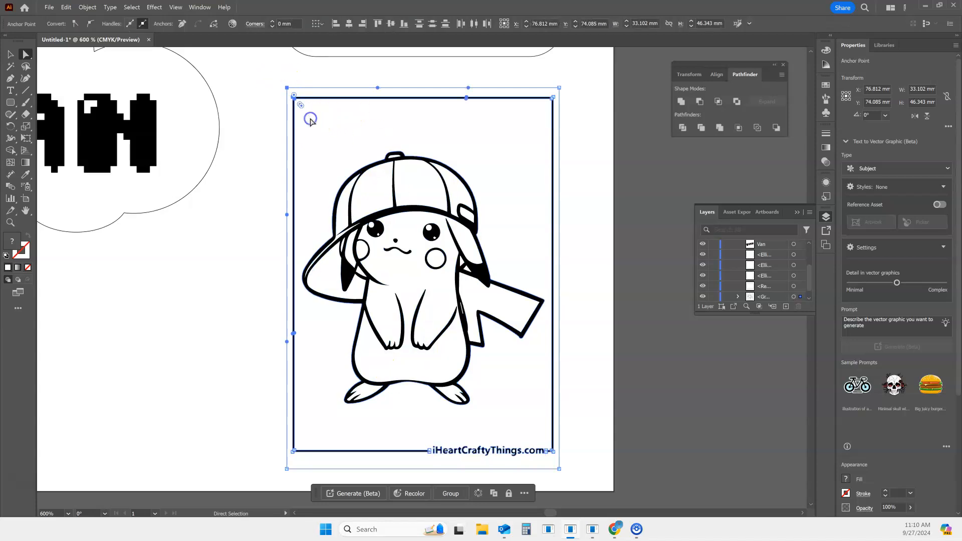
drag(266, 73, 320, 130)
key(Delete)
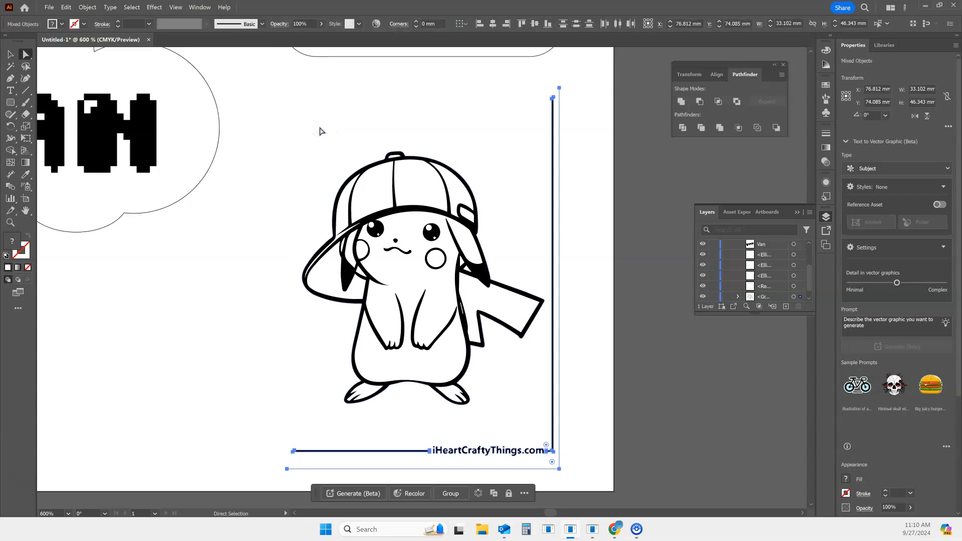
key(Delete)
drag(408, 433, 605, 470)
key(Delete)
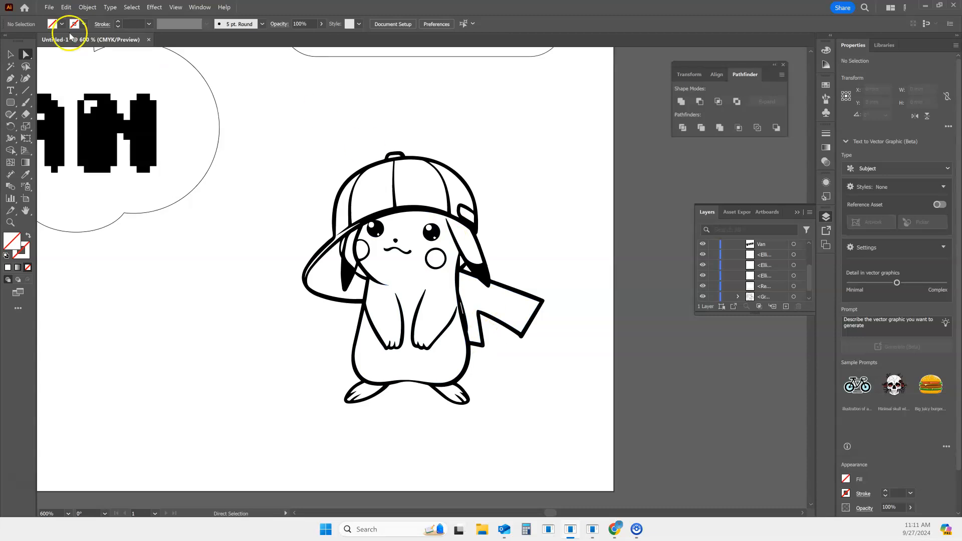
Step: Reposition the traced Pikachu group below the Pikachu tag, at about X 76.6 mm and Y 74.1 mm
click(11, 54)
click(409, 211)
mouse_move(409, 210)
mouse_down()
mouse_move(440, 243)
mouse_move(410, 225)
mouse_up()
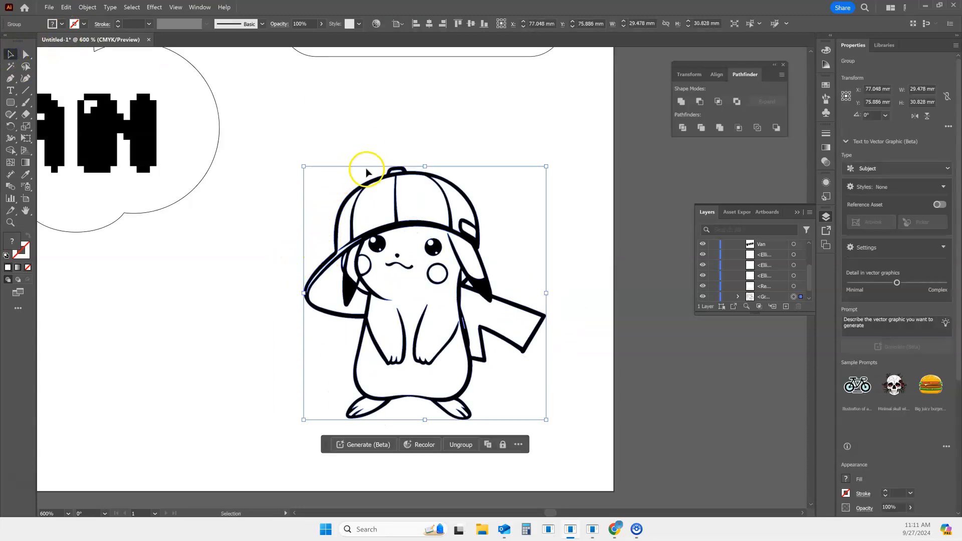
drag(402, 318, 402, 311)
drag(420, 221, 420, 208)
scroll(416, 150, up, 3)
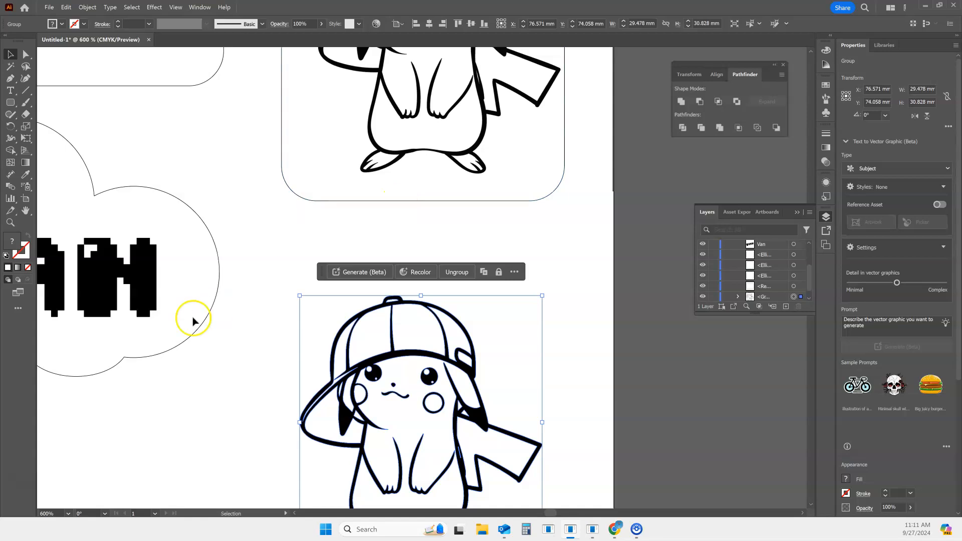
scroll(421, 376, down, 1)
scroll(291, 334, down, 1)
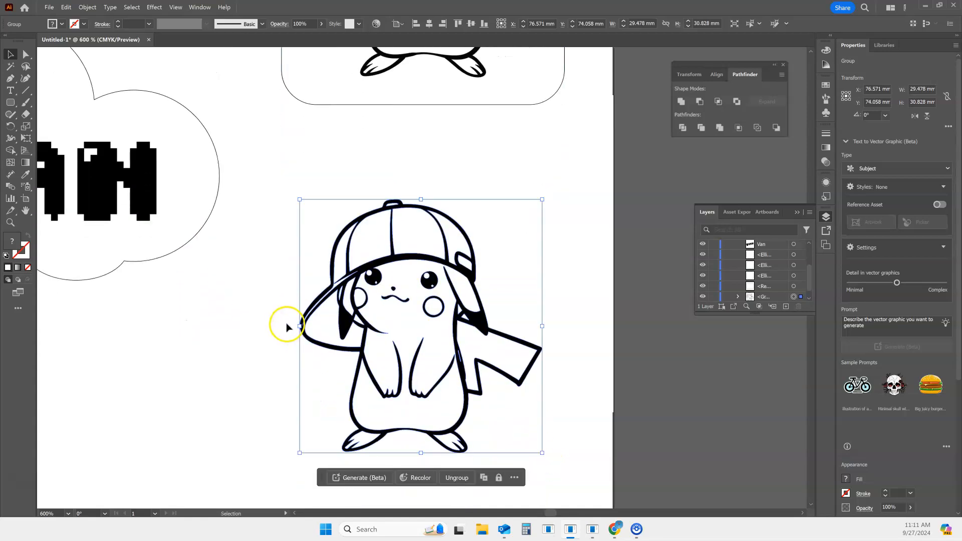
Step: Offset the traced Pikachu's paths outward with round joins, to an overall size of about 37.5 × 38.8 mm
click(81, 7)
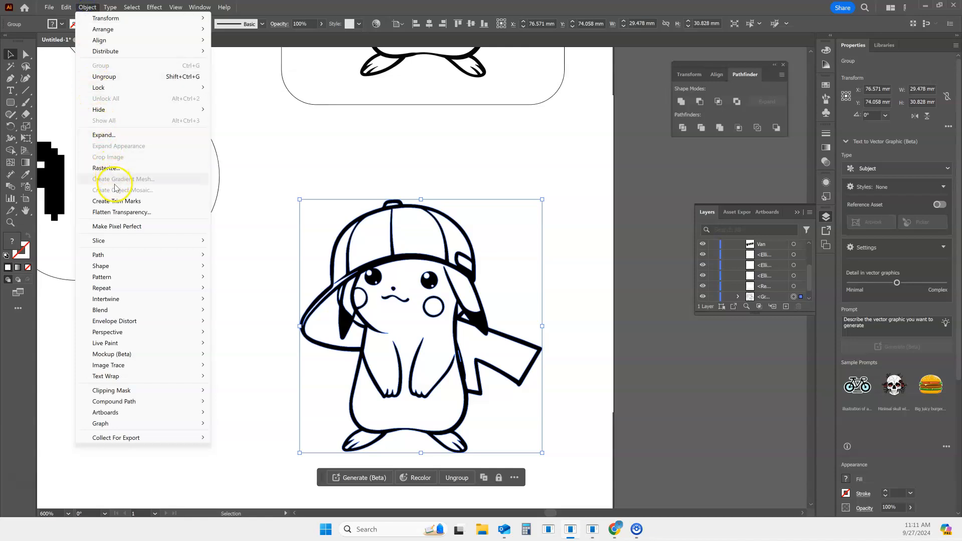
mouse_move(112, 259)
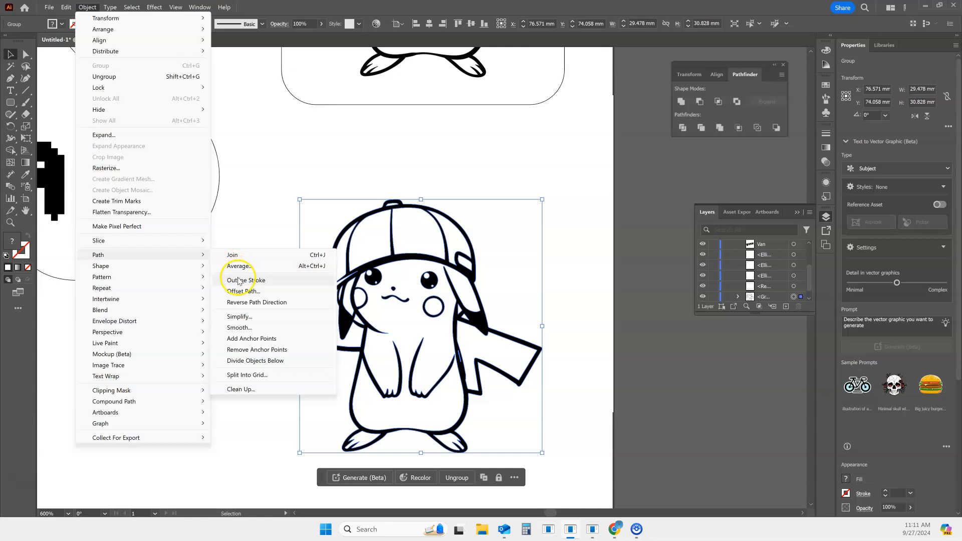
click(241, 291)
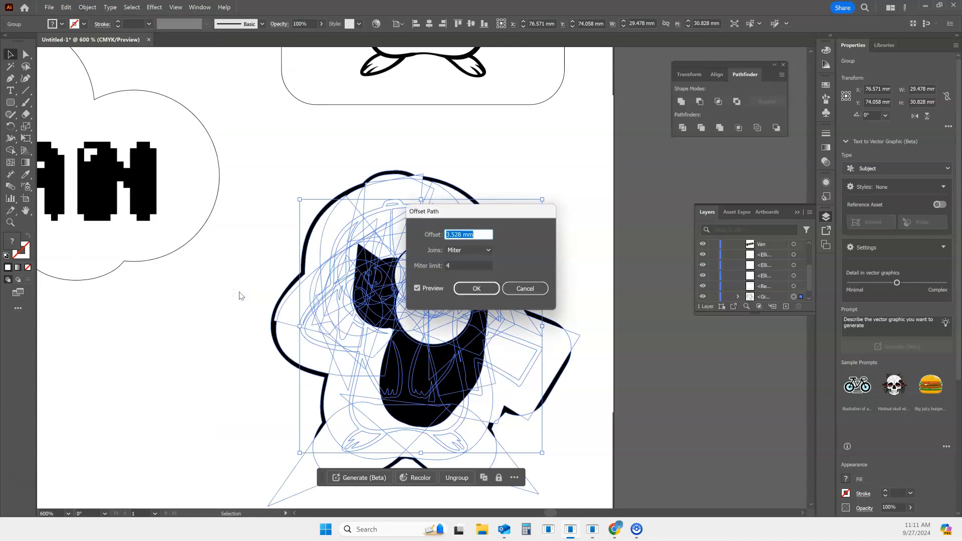
drag(515, 217, 661, 213)
click(634, 249)
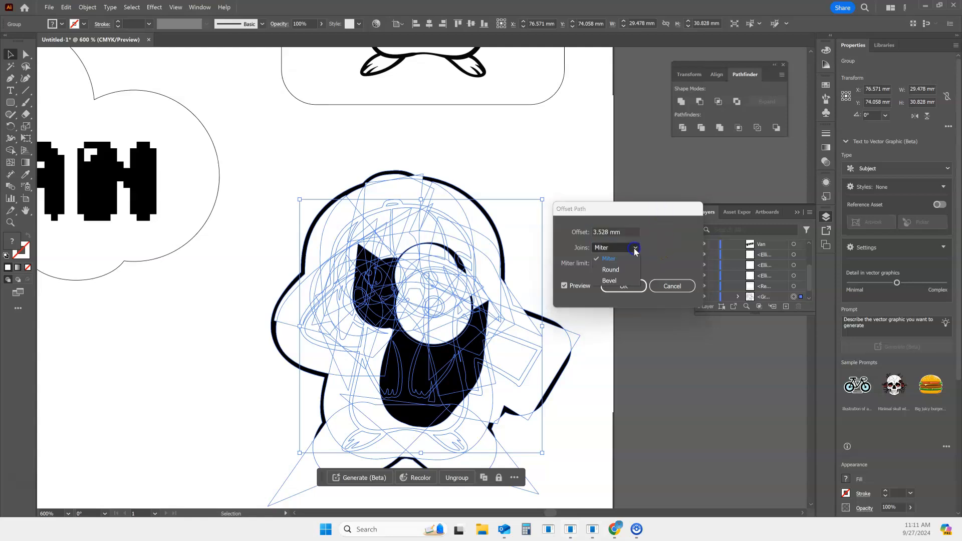
click(627, 270)
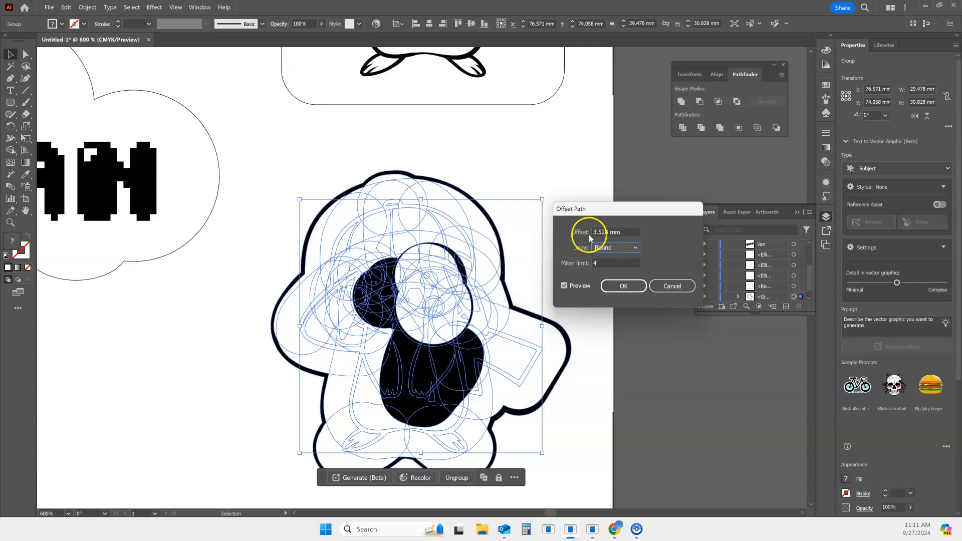
drag(623, 233, 625, 234)
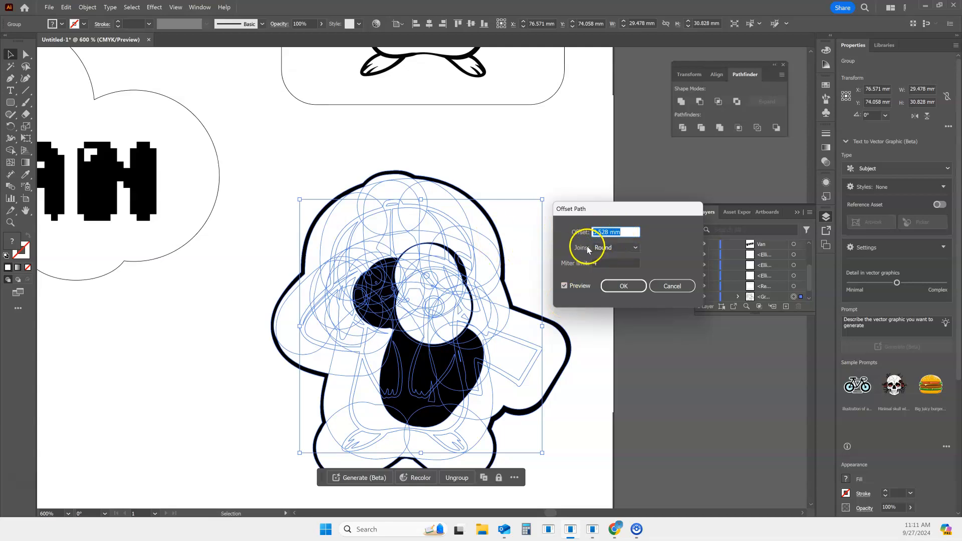
key(Return)
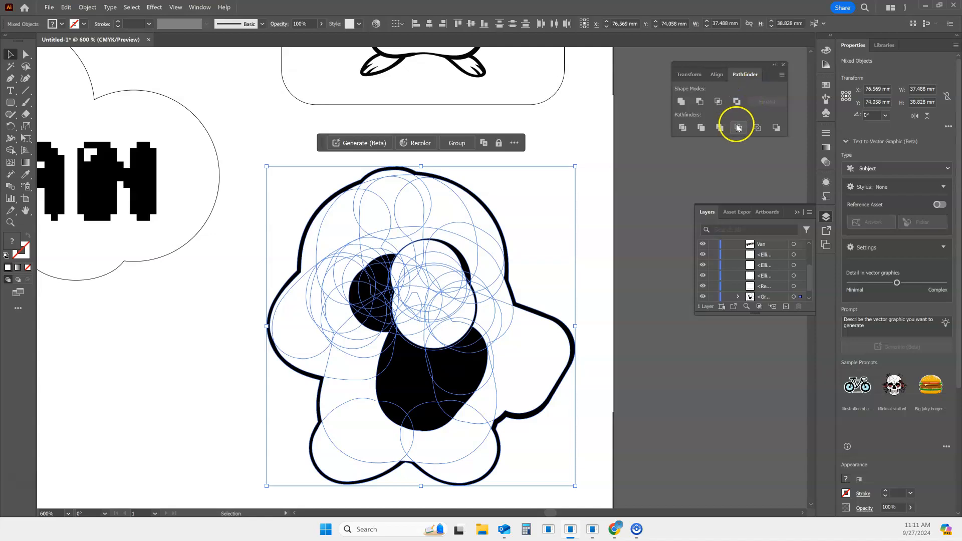
click(194, 7)
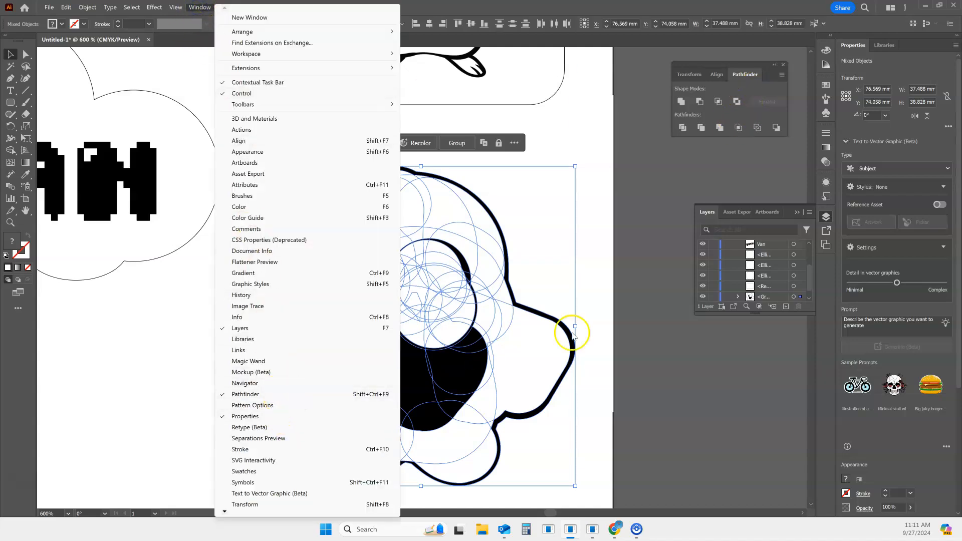
click(683, 107)
click(657, 100)
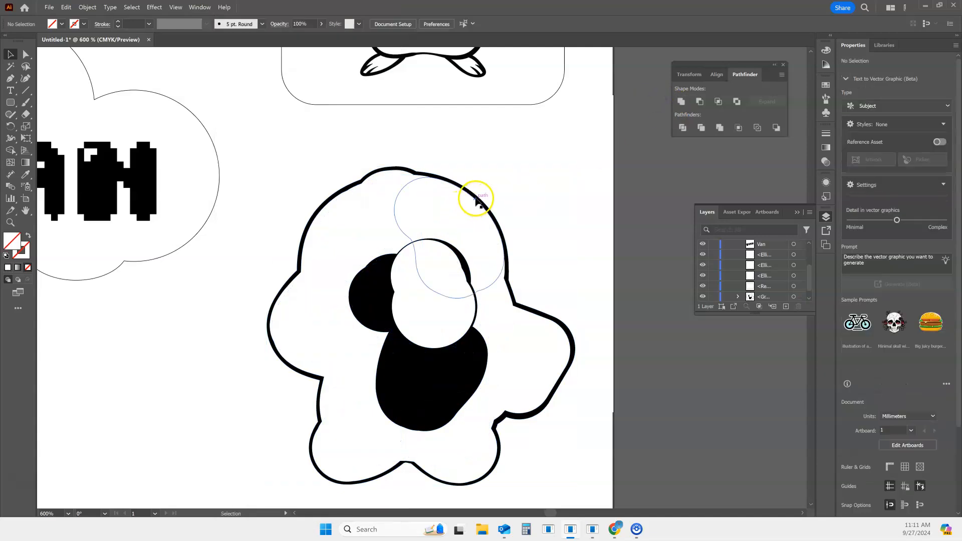
key(ctrl+z)
key(ctrl+z)
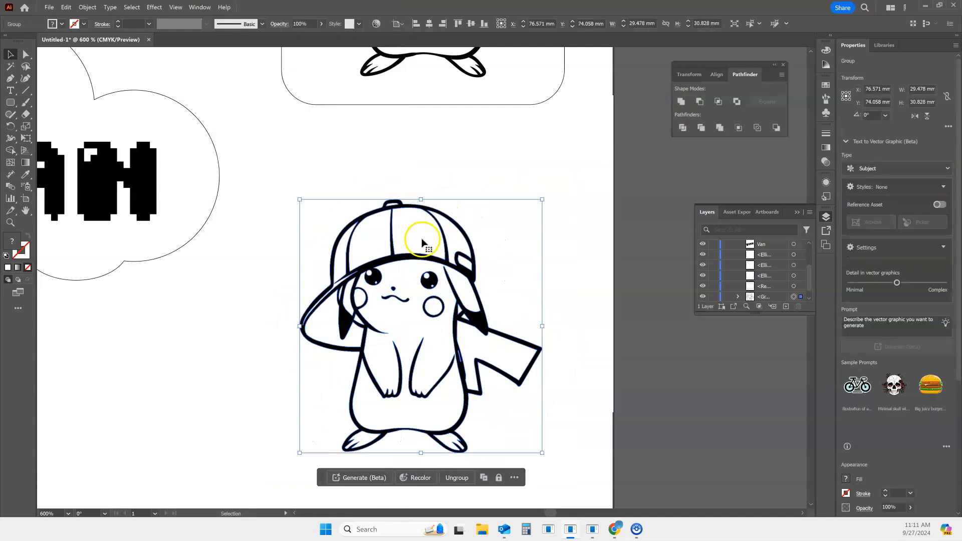
key(ctrl+shift+z)
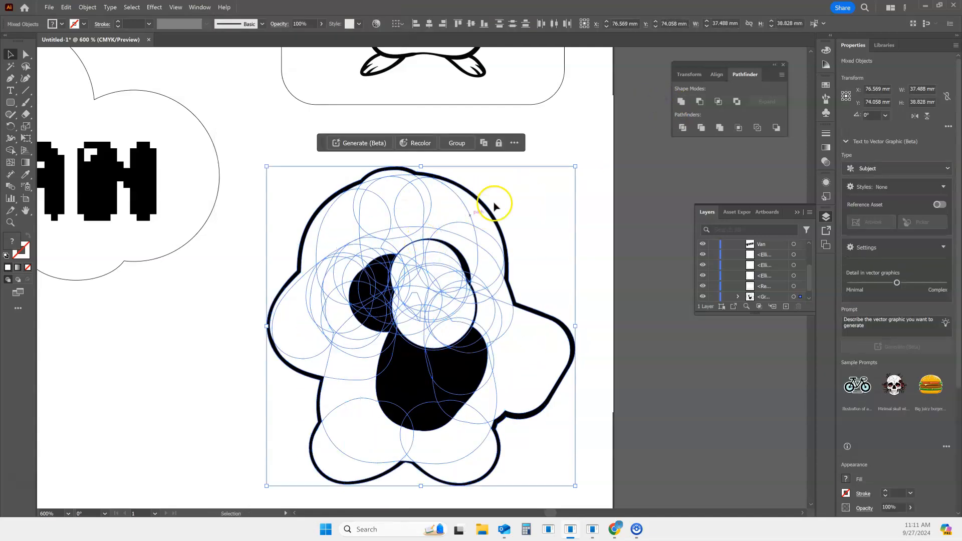
Step: Unite the offset paths into one outline, shifted slightly up and to the right, with no fill and a 1 pt black stroke
click(683, 102)
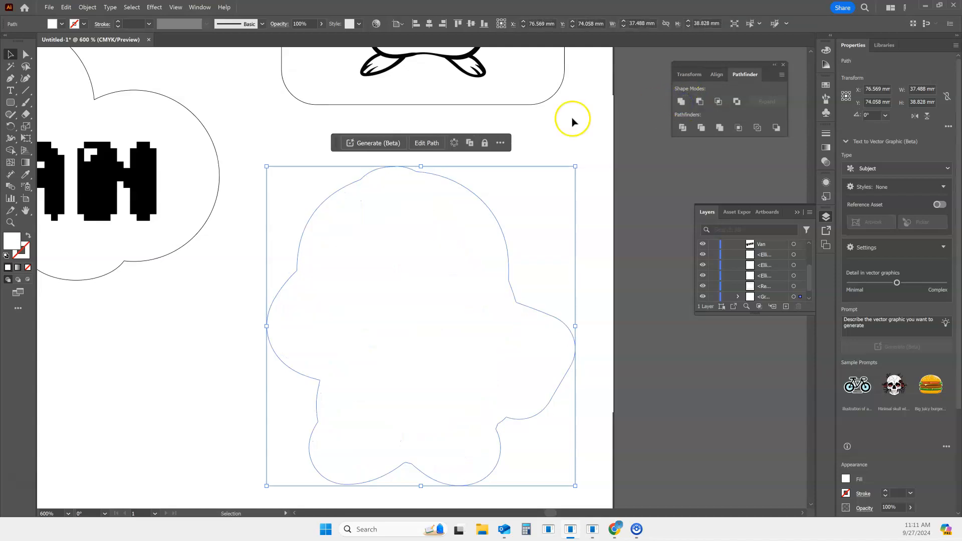
mouse_move(308, 212)
mouse_down()
mouse_move(438, 200)
mouse_move(342, 167)
mouse_move(225, 209)
mouse_move(327, 199)
mouse_up()
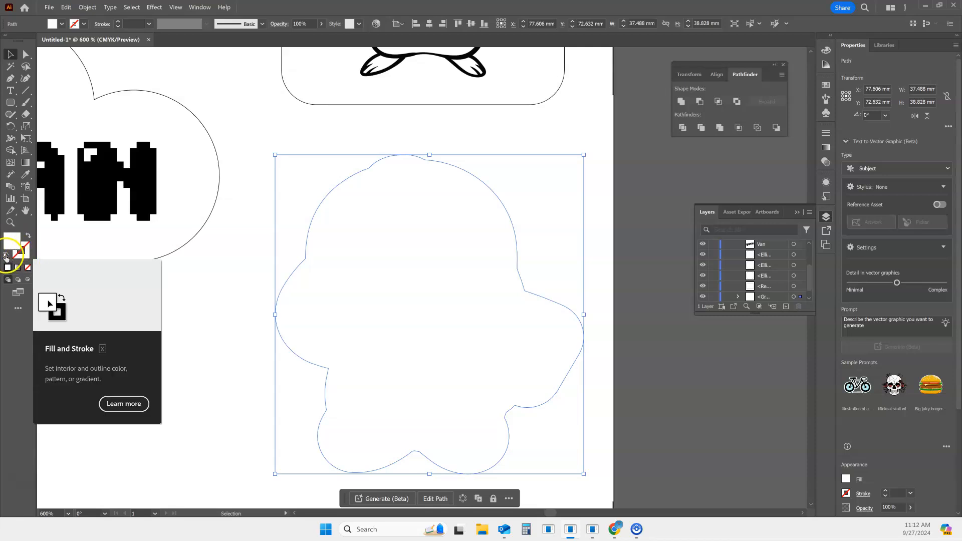
click(6, 256)
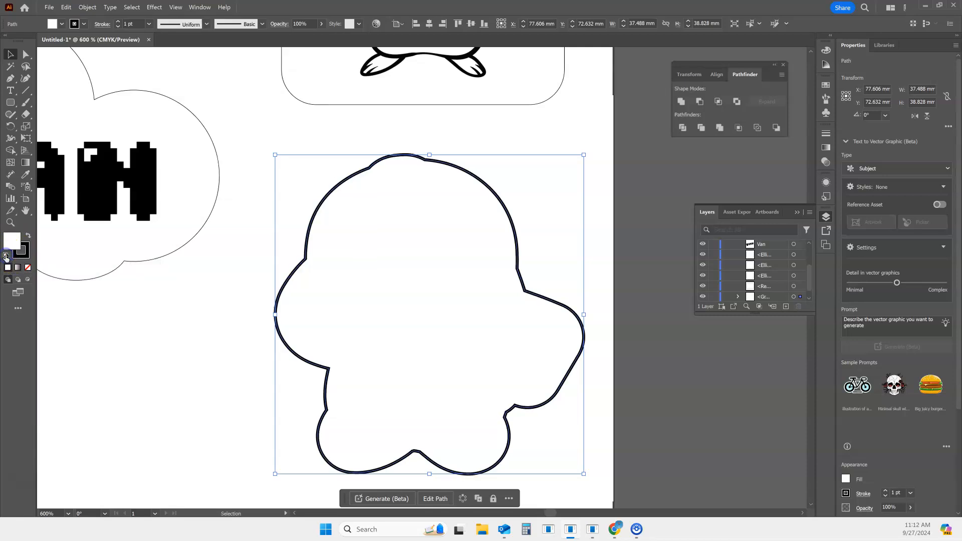
click(29, 268)
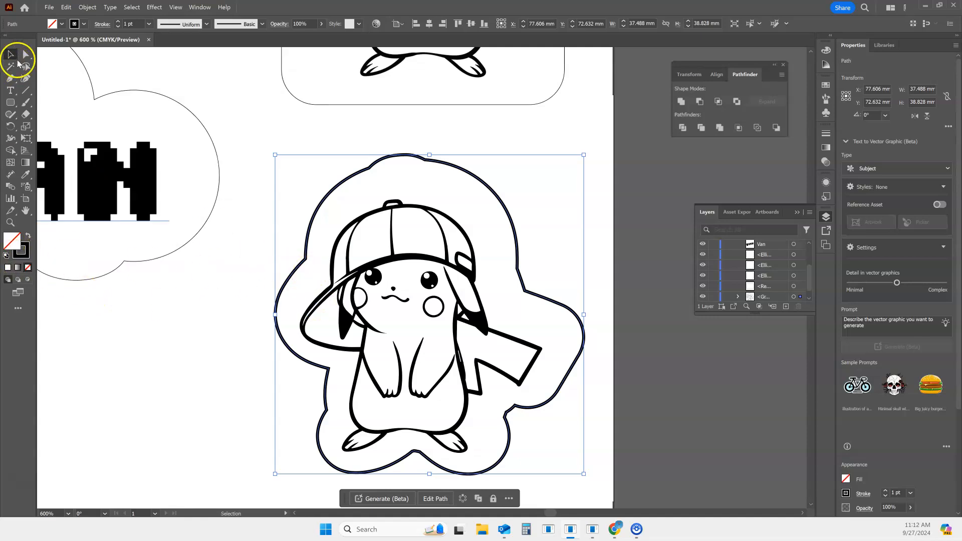
Step: Shift the contour outline around the traced Pikachu to about X 76.3 mm and Y 73.9 mm
drag(518, 229, 504, 244)
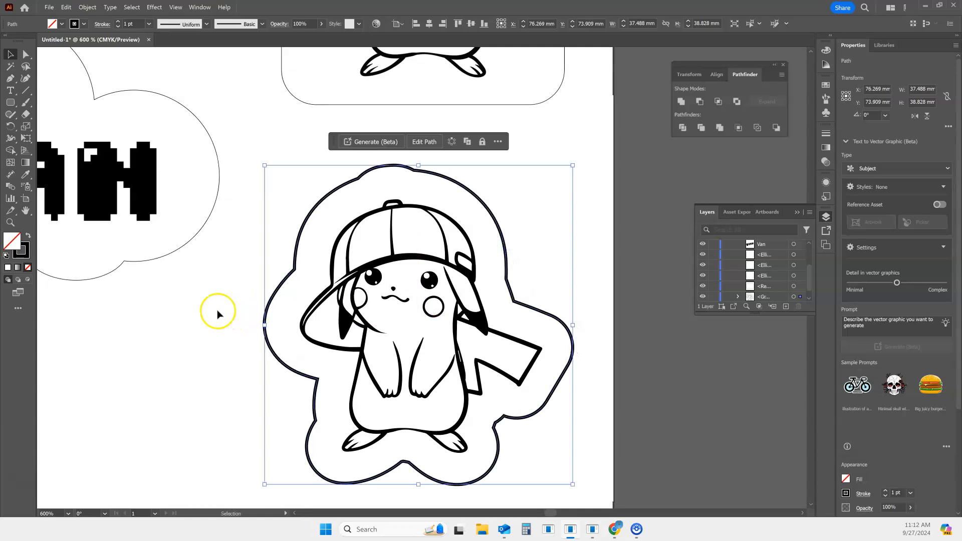
Step: Center the traced Pikachu group with its contour outline horizontally and vertically on the artboard
drag(224, 292, 742, 438)
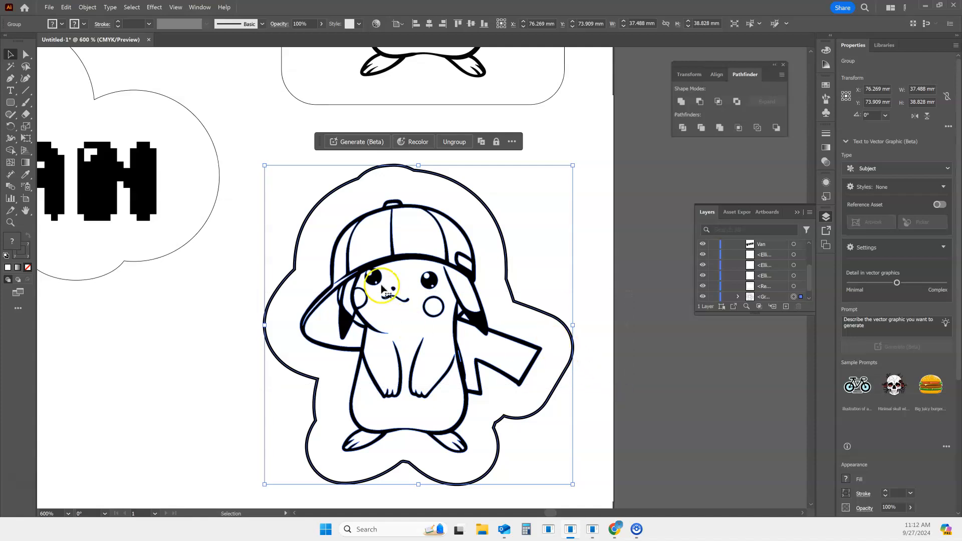
click(250, 205)
drag(243, 143, 618, 497)
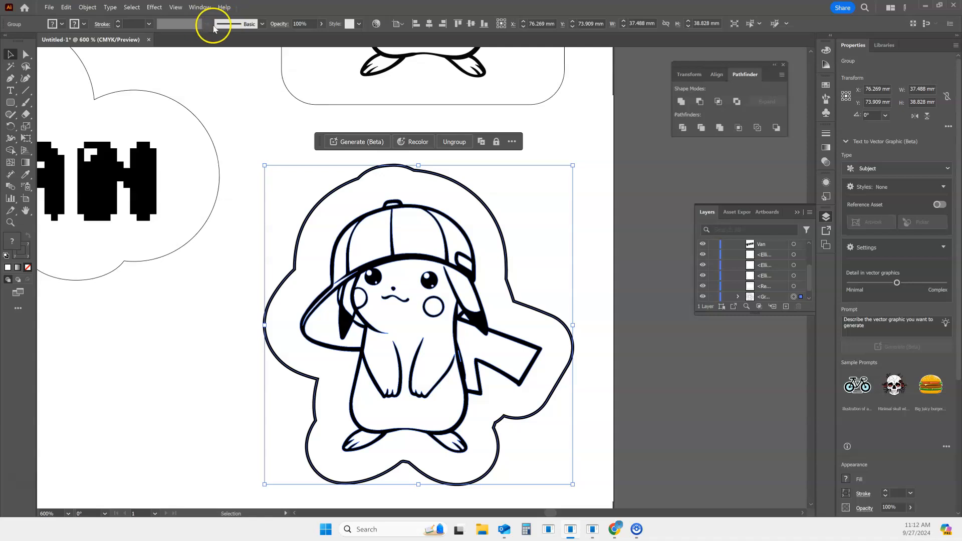
click(429, 25)
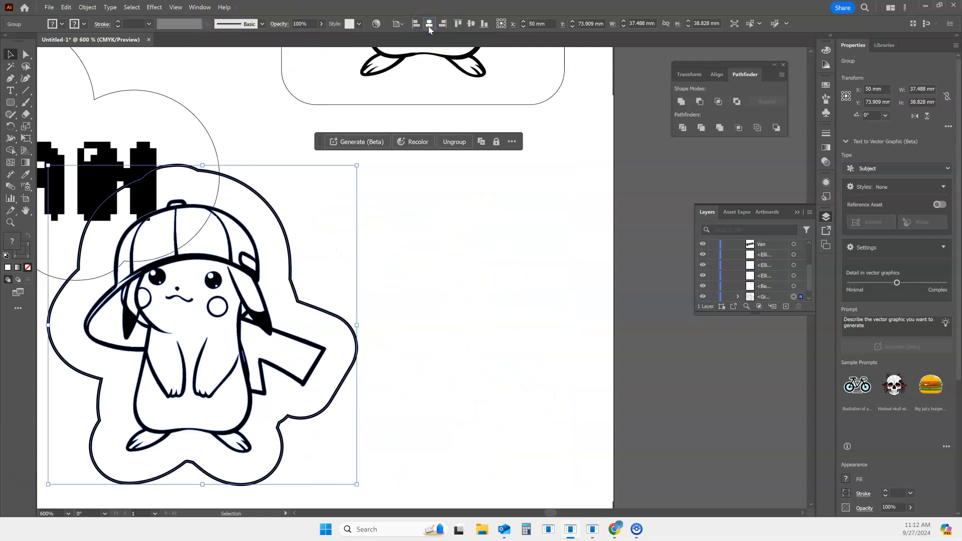
click(471, 23)
Step: Move the outlined Pikachu group below the rounded rectangle Pikachu tag, at about X 76.8 mm and Y 74.6 mm
scroll(220, 365, up, 2)
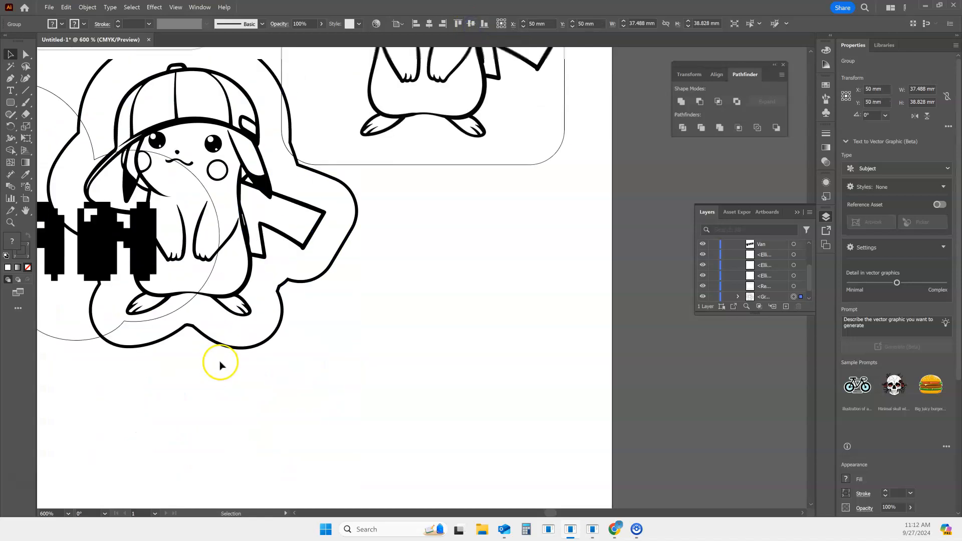
scroll(220, 365, up, 4)
key(ctrl+minus)
key(ctrl+minus)
key(ctrl+minus)
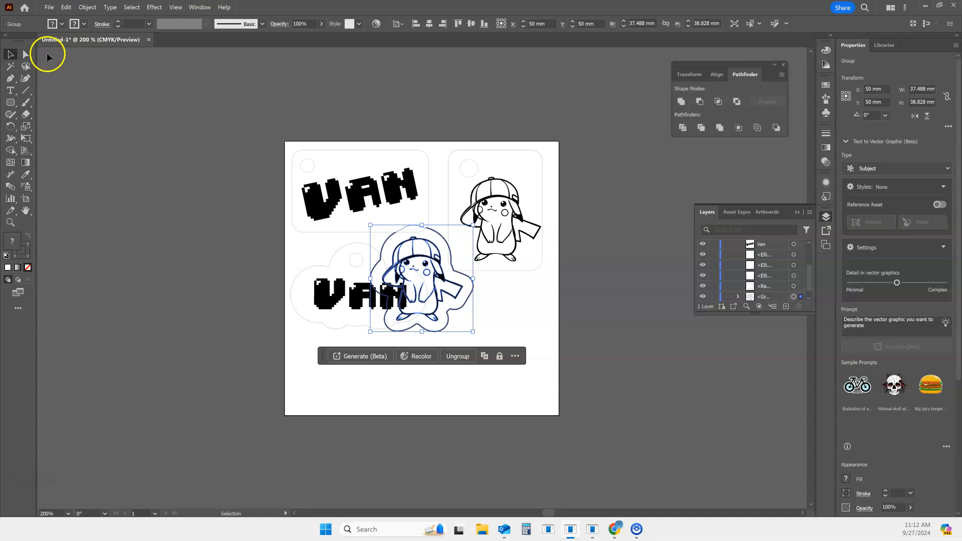
drag(459, 288, 530, 359)
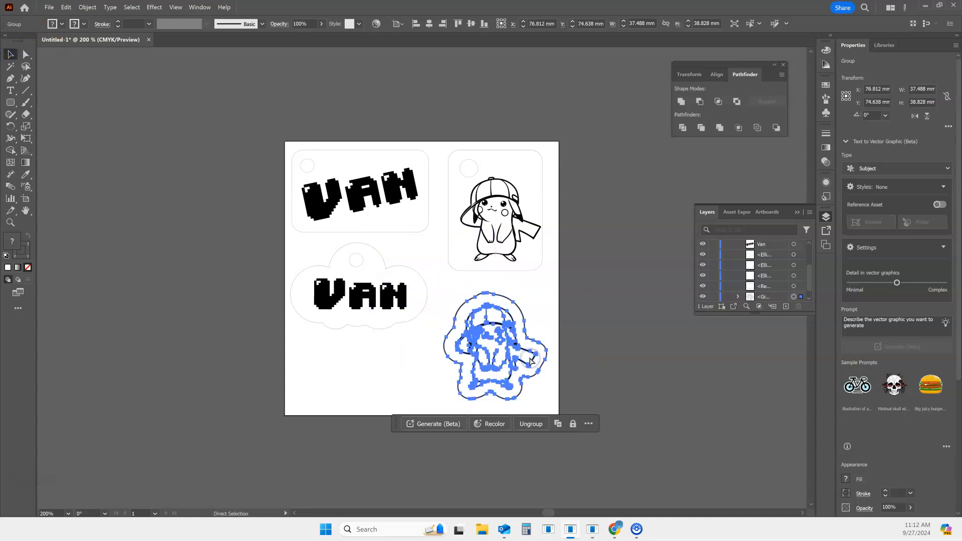
Step: Set the stroke weight of the outlined Pikachu group to 0.1 pt
key(ctrl+plus)
key(ctrl+plus)
key(ctrl+plus)
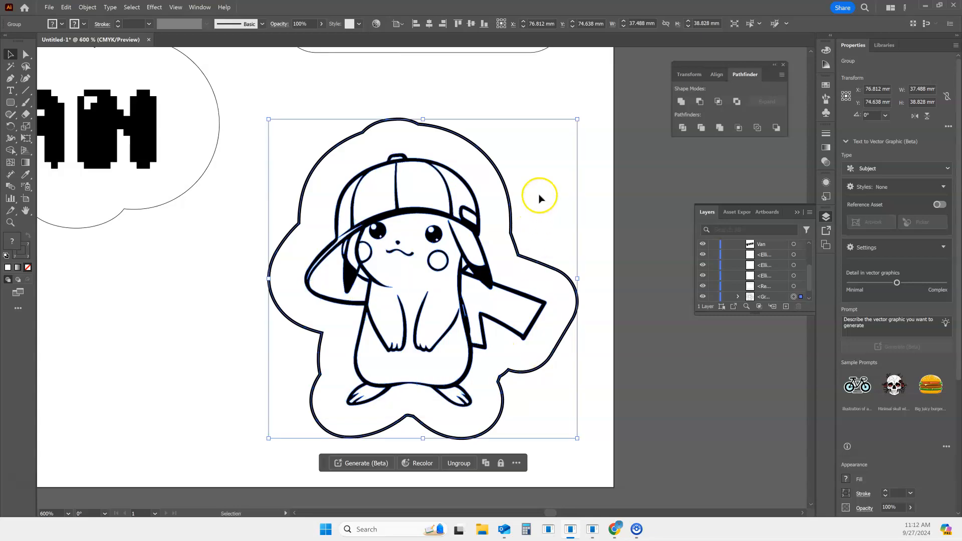
click(645, 102)
click(503, 170)
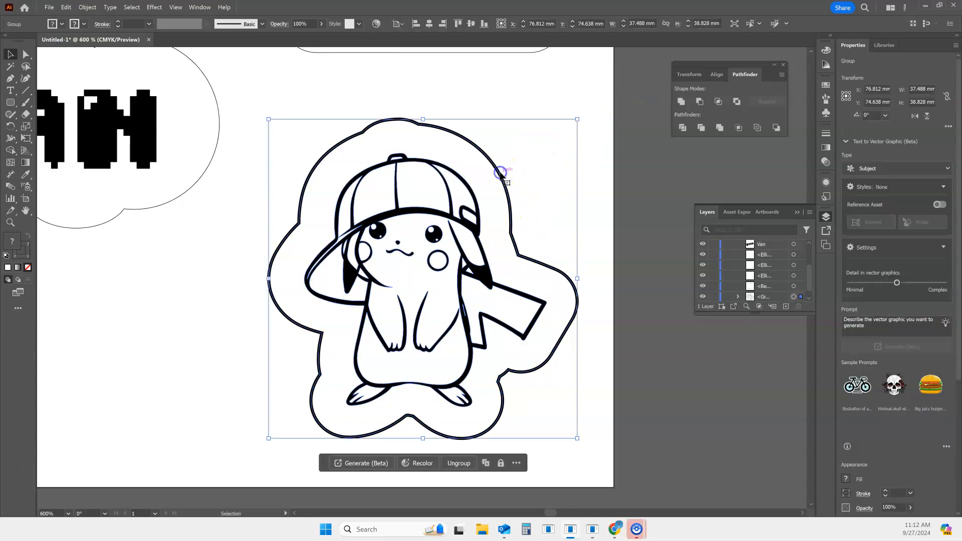
click(133, 25)
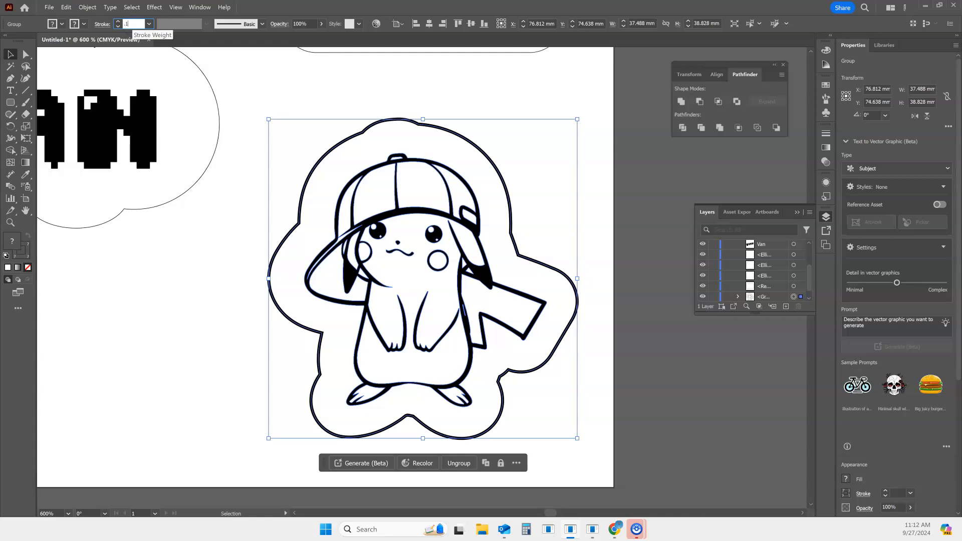
text(.1)
key(Return)
Step: Duplicate the hole circle of the rounded rectangle Pikachu tag and place the copy over the cap's top inside the contour outline
scroll(318, 217, up, 10)
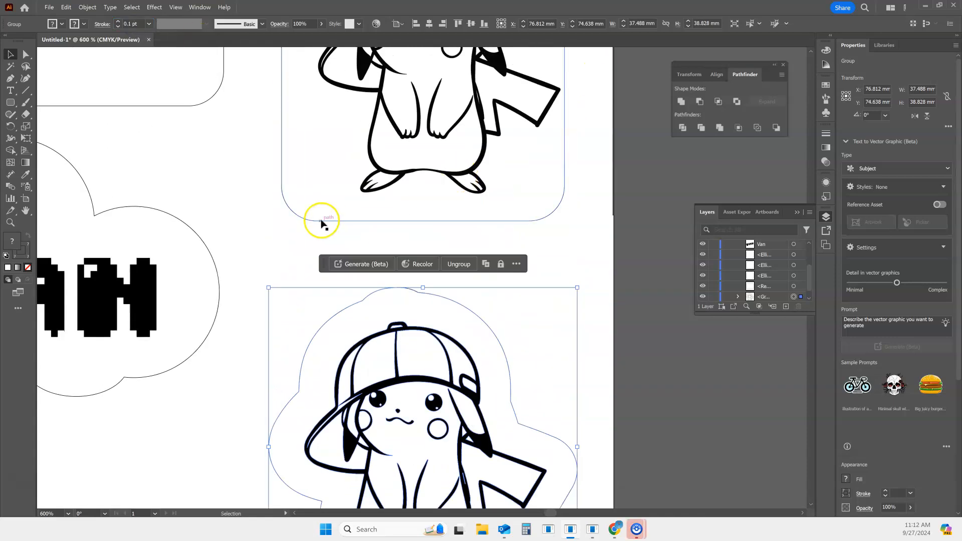
click(341, 121)
drag(344, 93, 332, 463)
scroll(350, 426, down, 10)
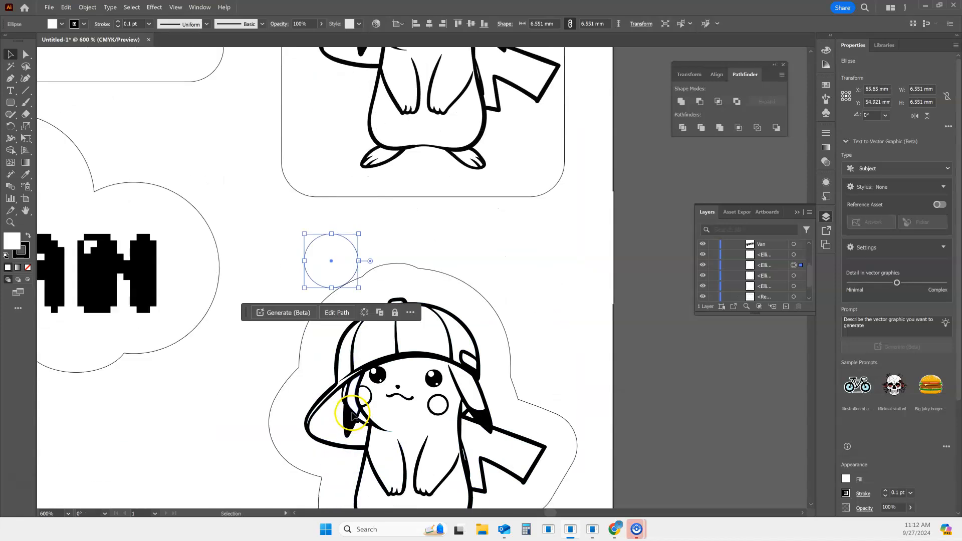
drag(389, 222, 407, 208)
click(548, 200)
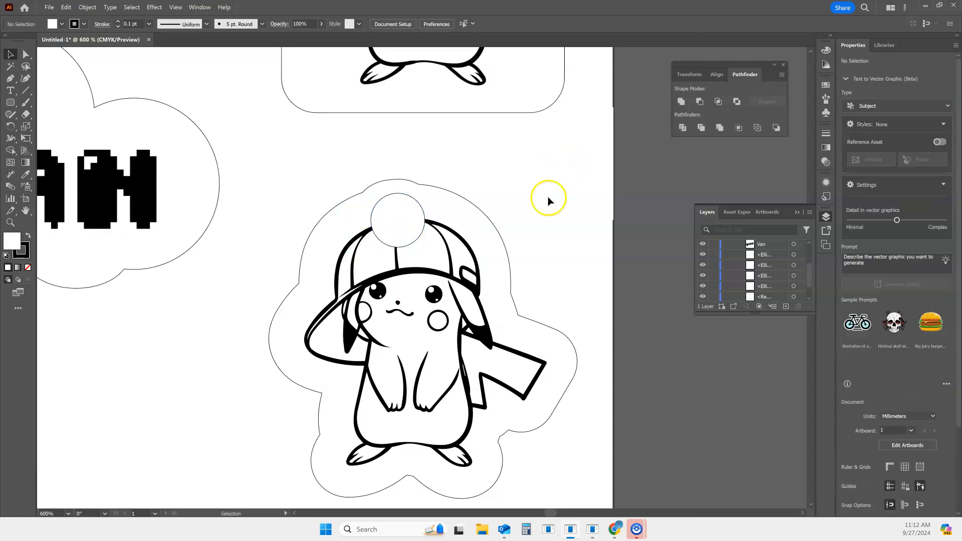
Step: Start saving a copy of the document on the computer, in the Sour pineapples folder of drive GRAFX #23 (F:)
scroll(549, 198, down, 1)
key(space)
drag(140, 406, 461, 347)
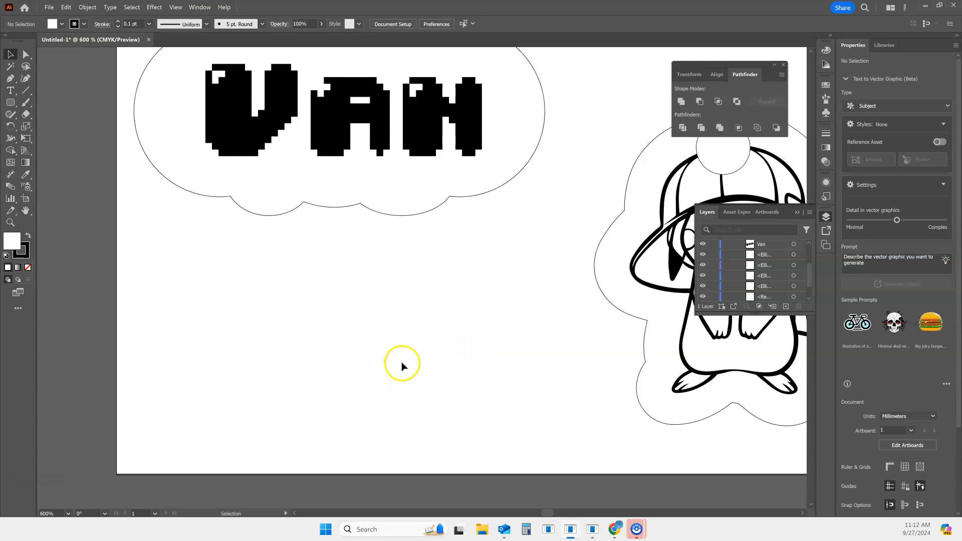
key(ctrl+0)
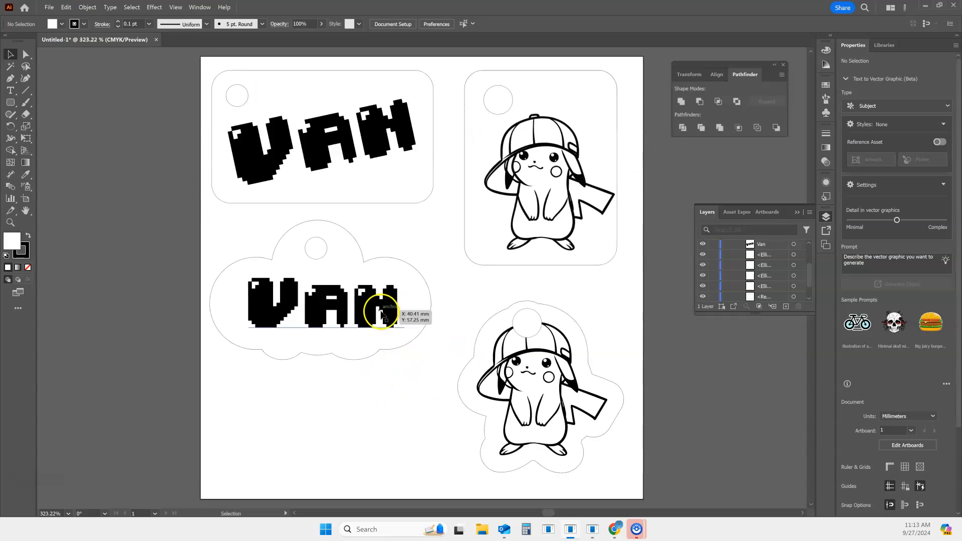
click(50, 8)
click(111, 105)
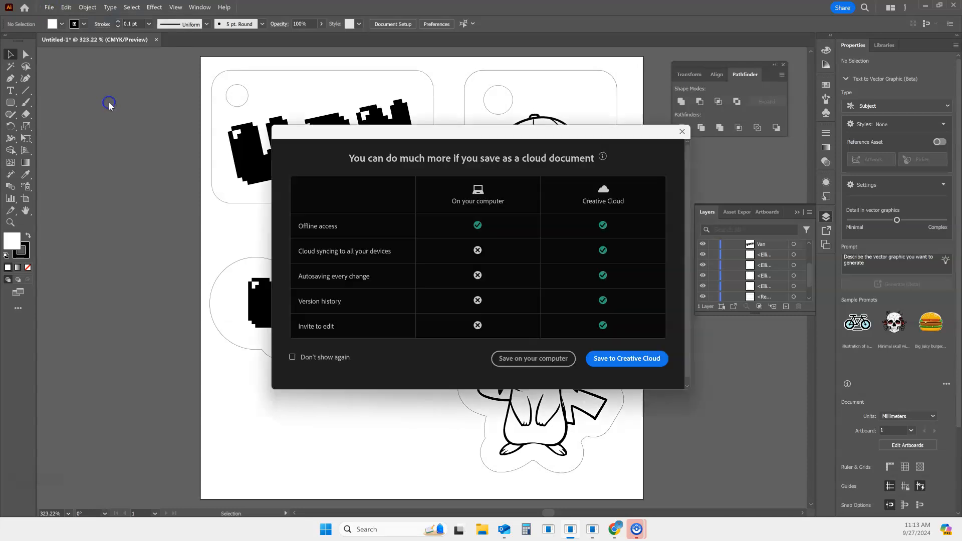
click(546, 370)
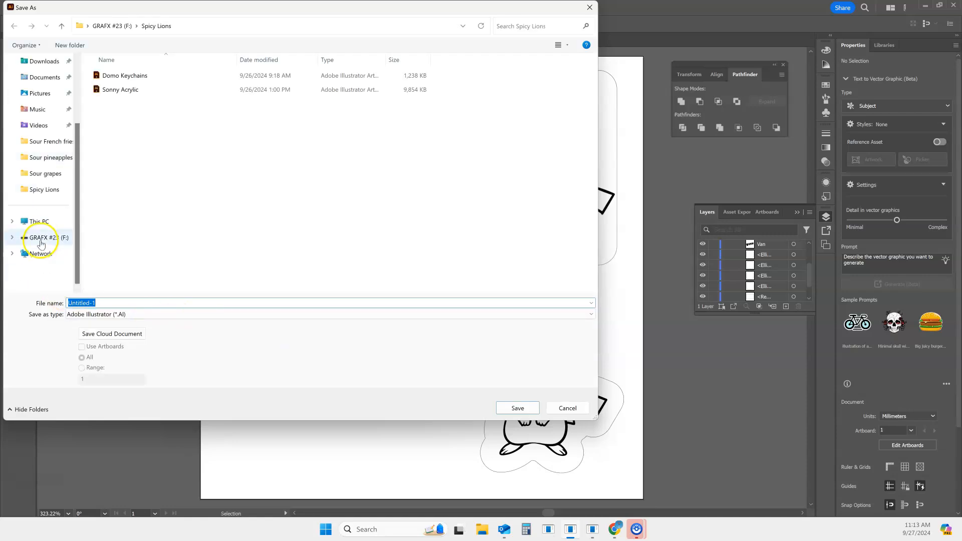
click(41, 239)
click(125, 119)
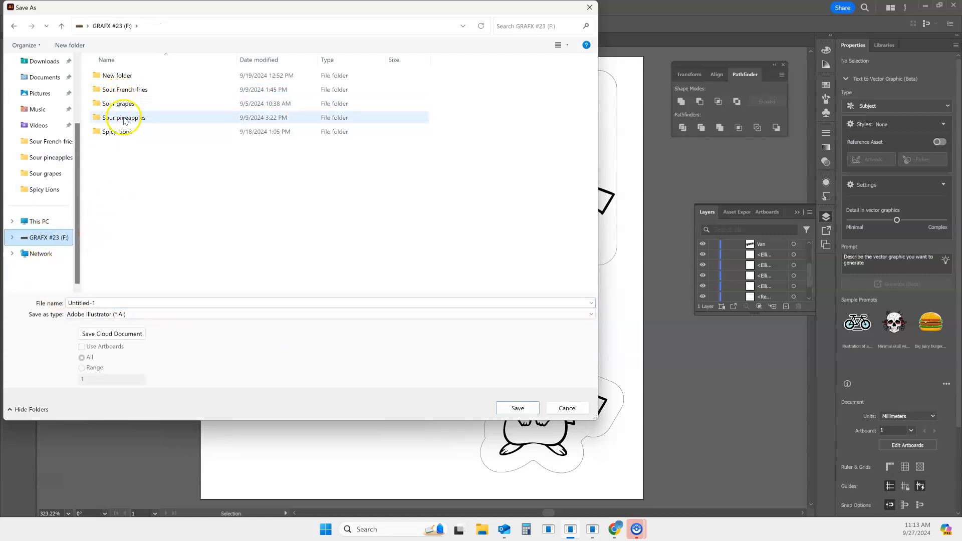
double_click(124, 119)
Step: Name the file "Pikachu keychains laser" and save it in Adobe Illustrator format
double_click(114, 301)
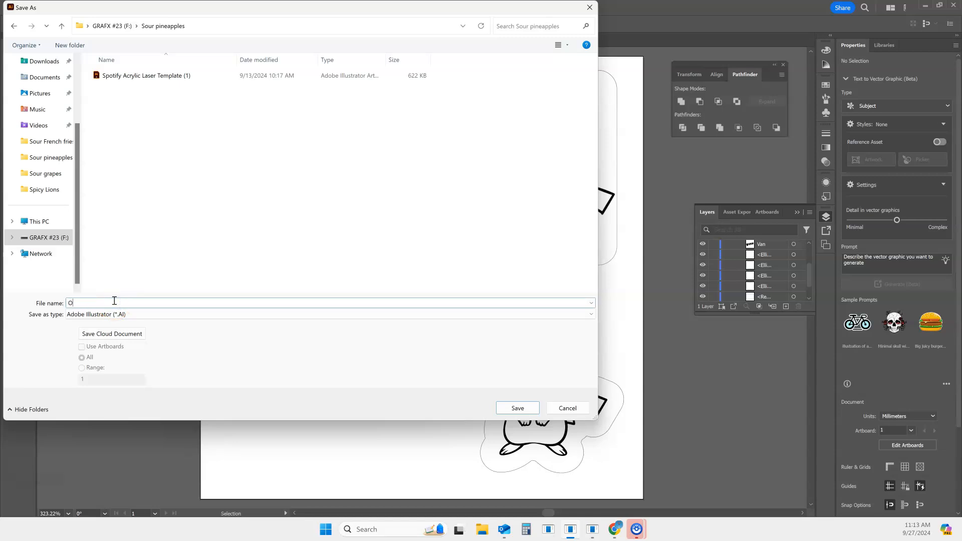
text(Oikachu keyc)
click(71, 304)
key(BackSpace)
text(P)
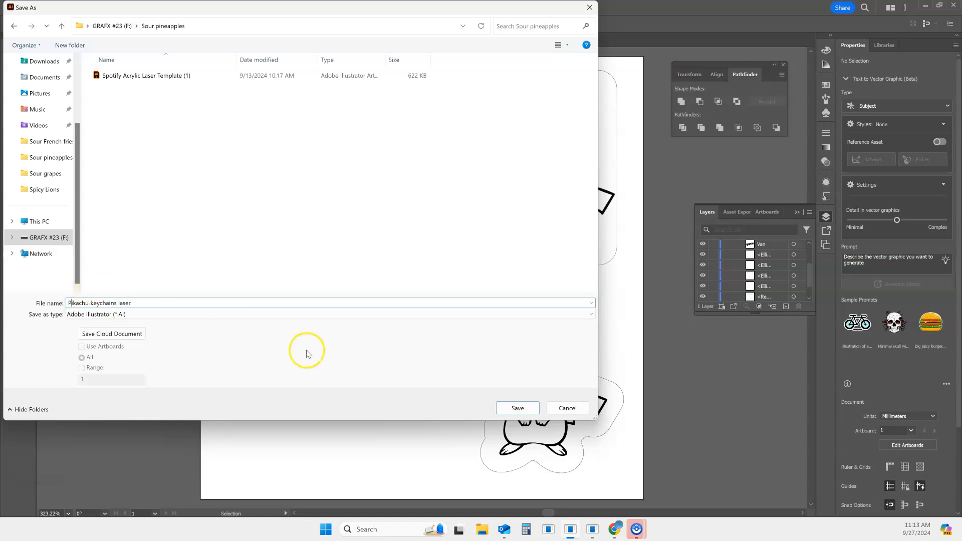
click(529, 407)
click(527, 402)
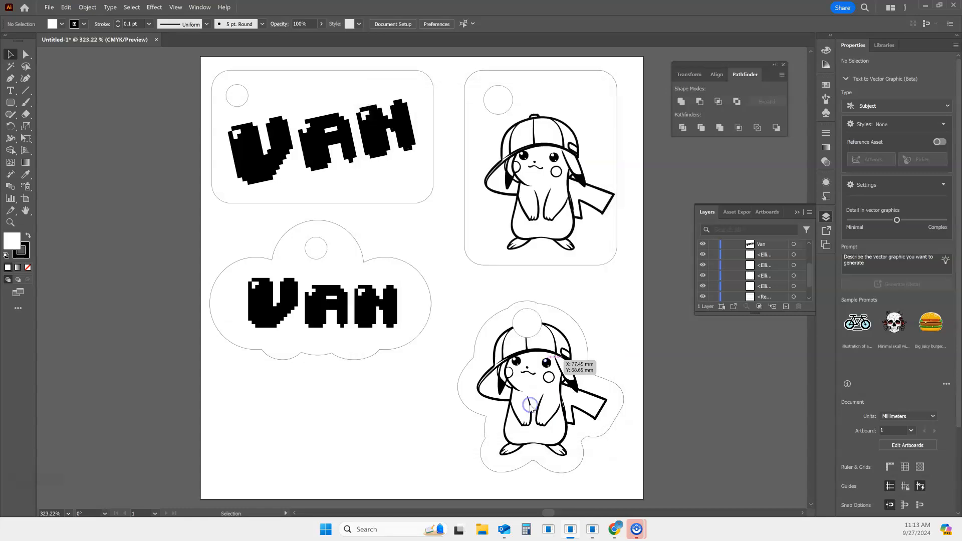